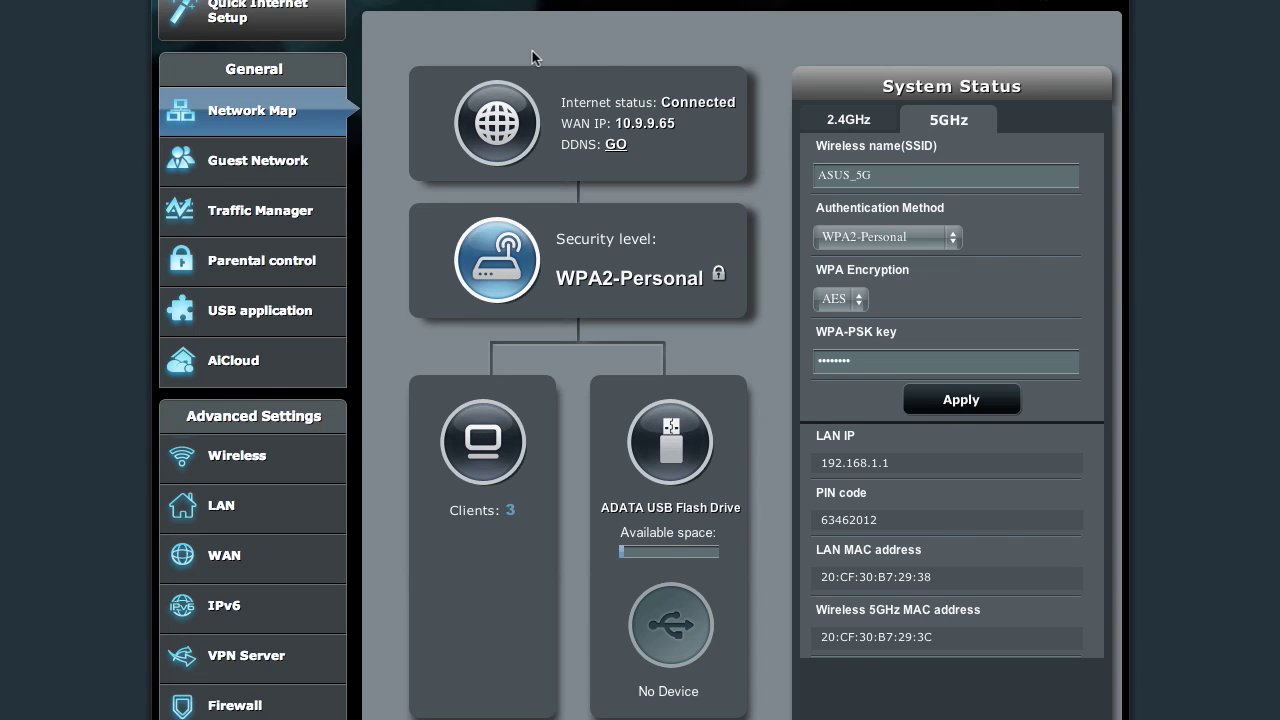
# - Examine the network map's system status for the 2.4GHz band and the 5GHz band
pyautogui.scroll(-2, 366, 208)
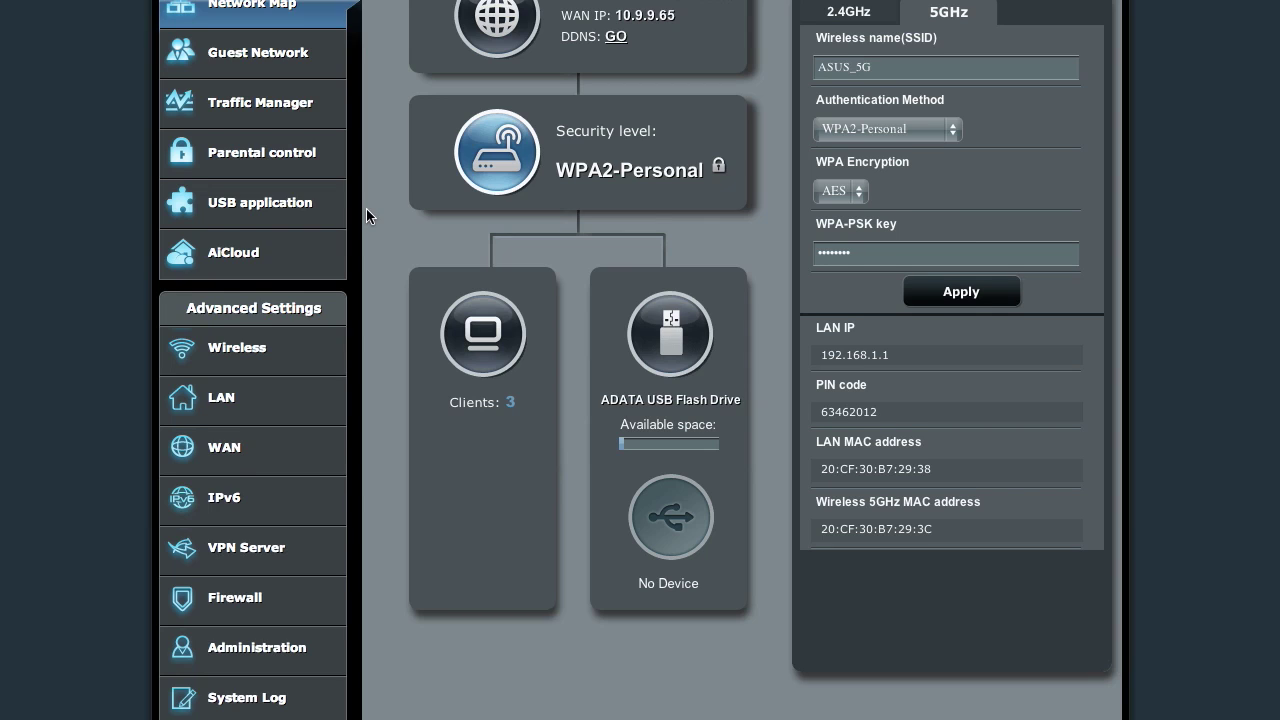
pyautogui.scroll(2, 366, 208)
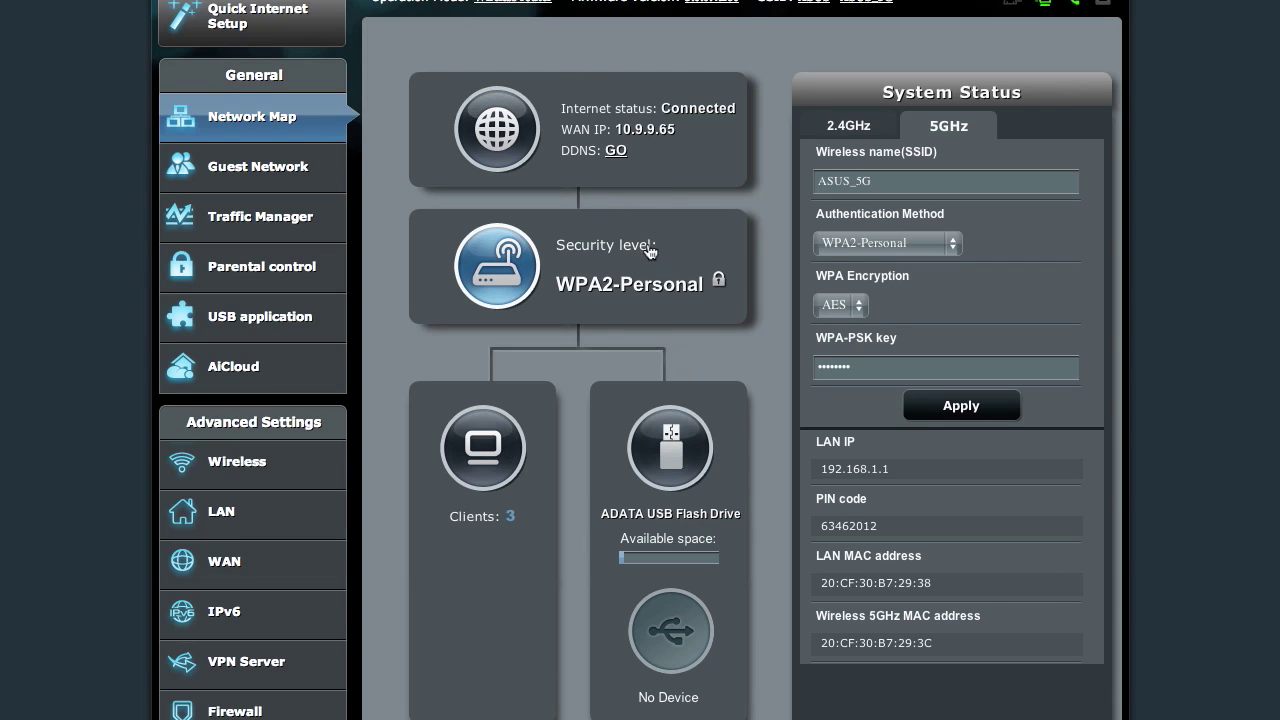
pyautogui.click(852, 130)
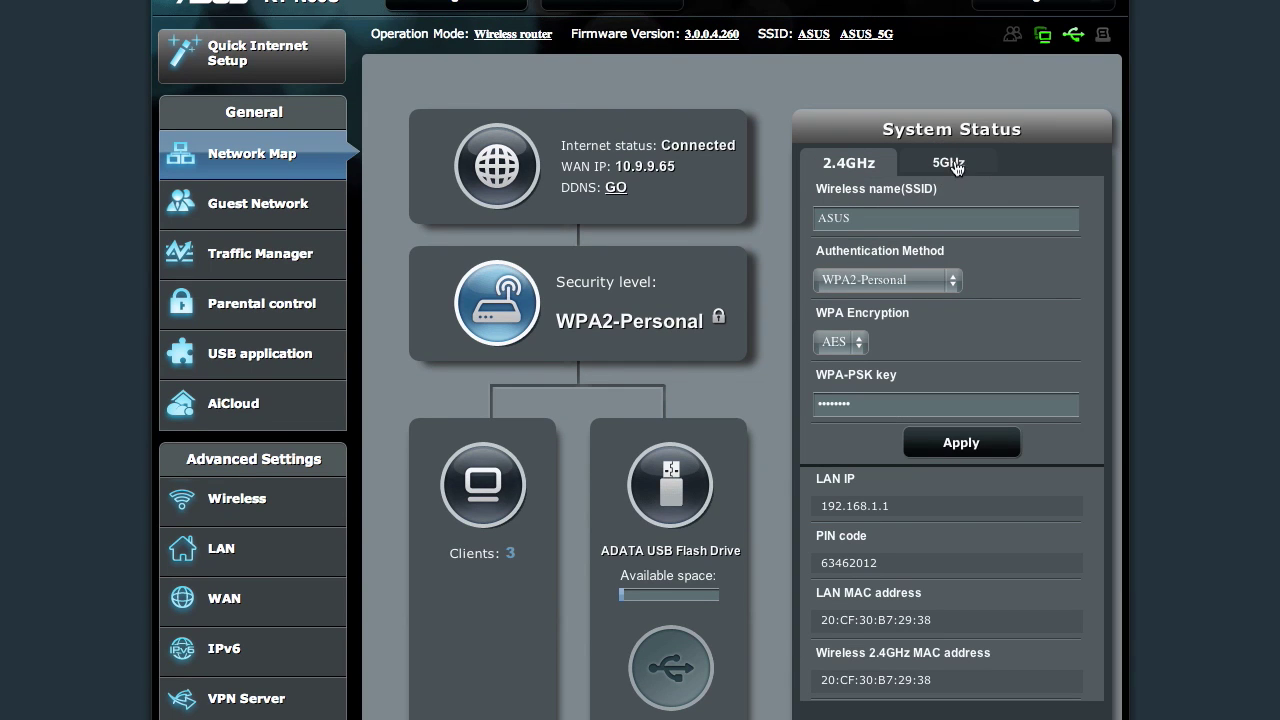
pyautogui.scroll(-1, 955, 167)
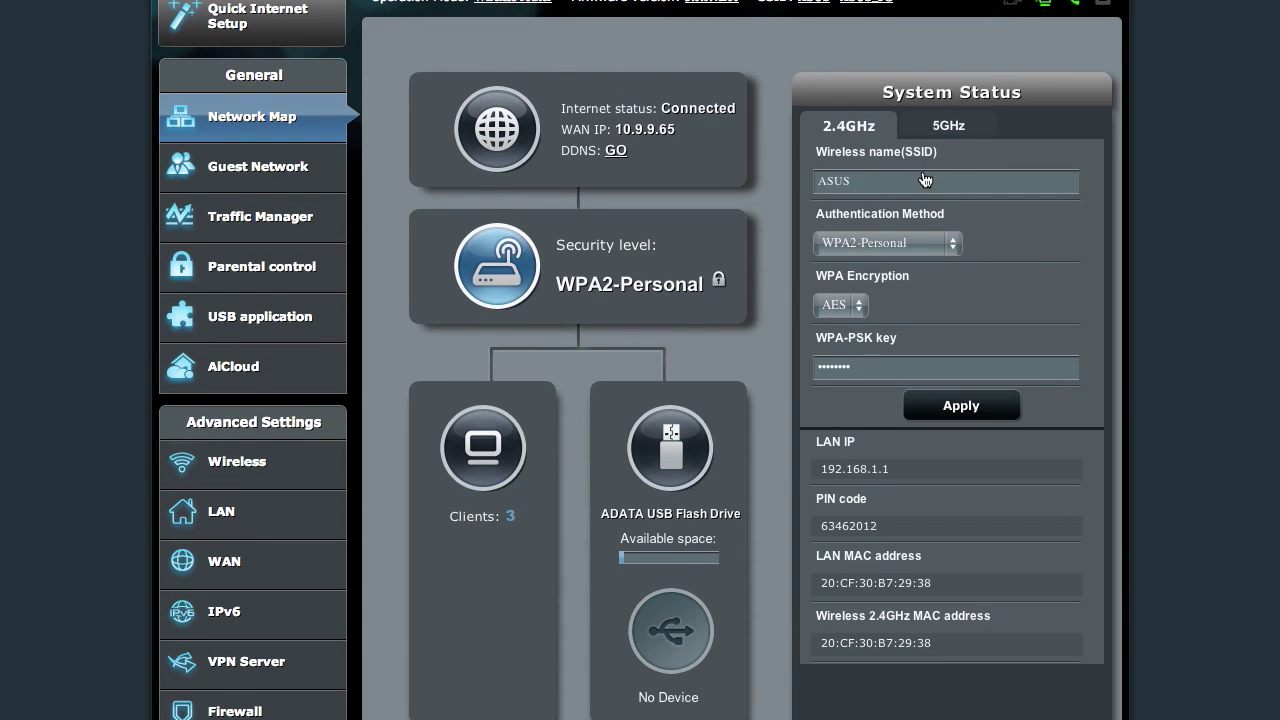
pyautogui.click(950, 130)
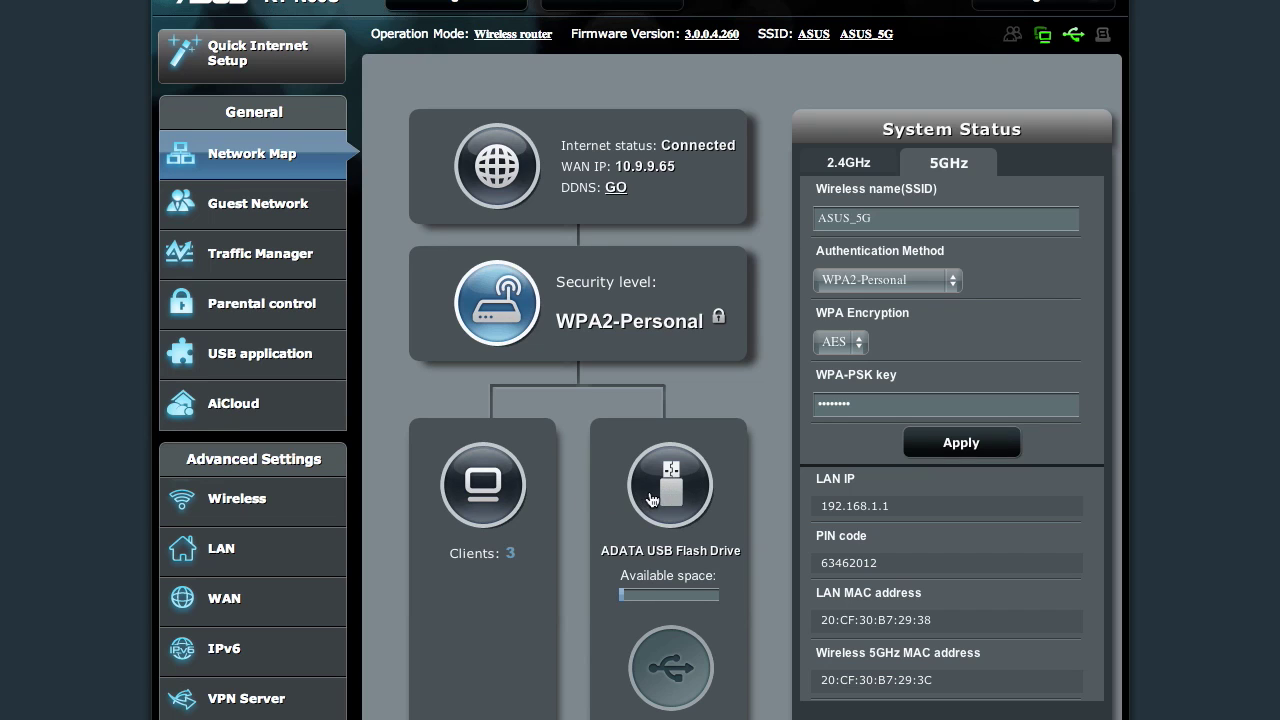
# - Show the status of the attached ADATA USB flash drive and the list of connected clients on the network map
pyautogui.click(660, 498)
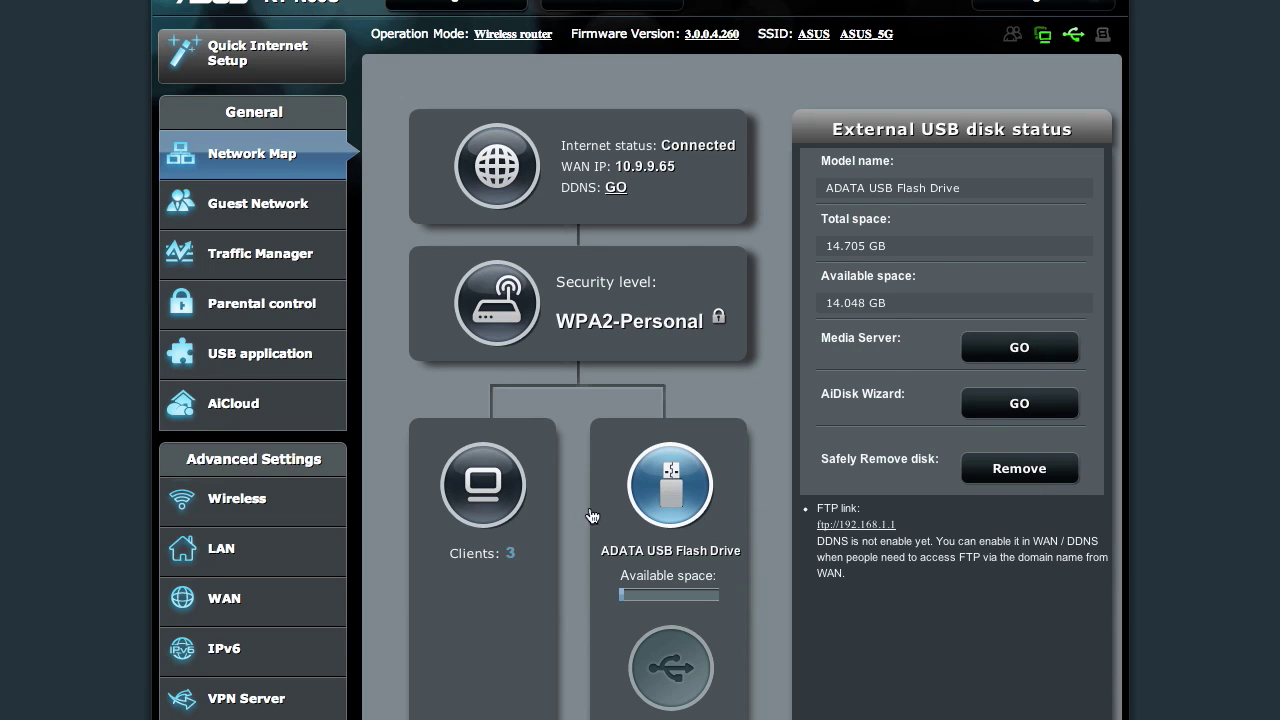
pyautogui.click(493, 502)
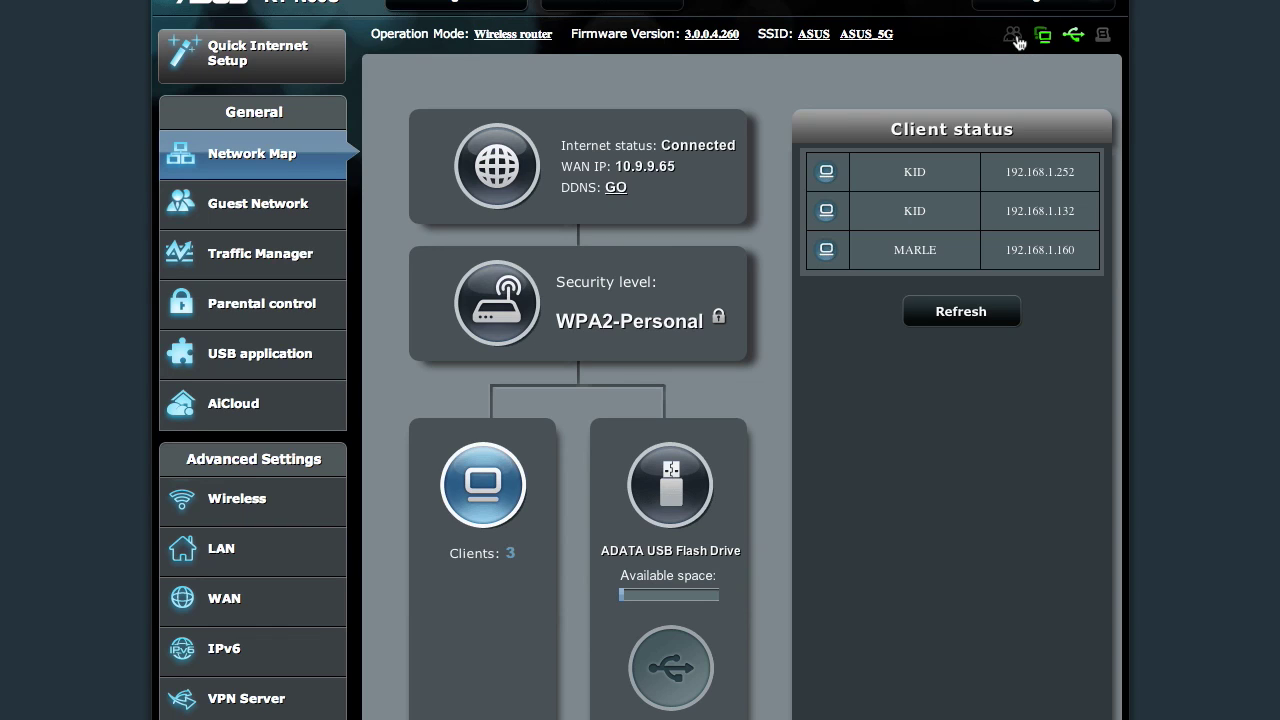
pyautogui.scroll(-1, 1010, 8)
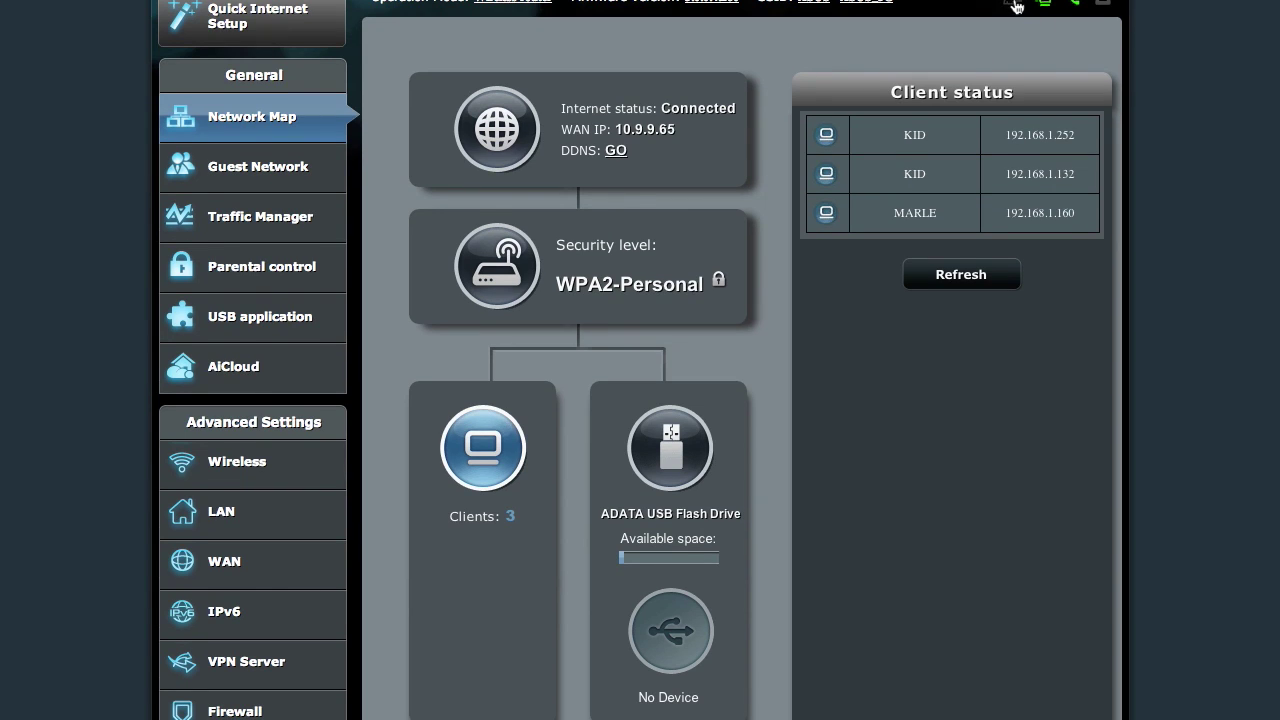
pyautogui.moveTo(1018, 10)
# - Look over the Guest Network page and the Traffic Manager's QoS and Traffic Monitor pages
pyautogui.click(280, 172)
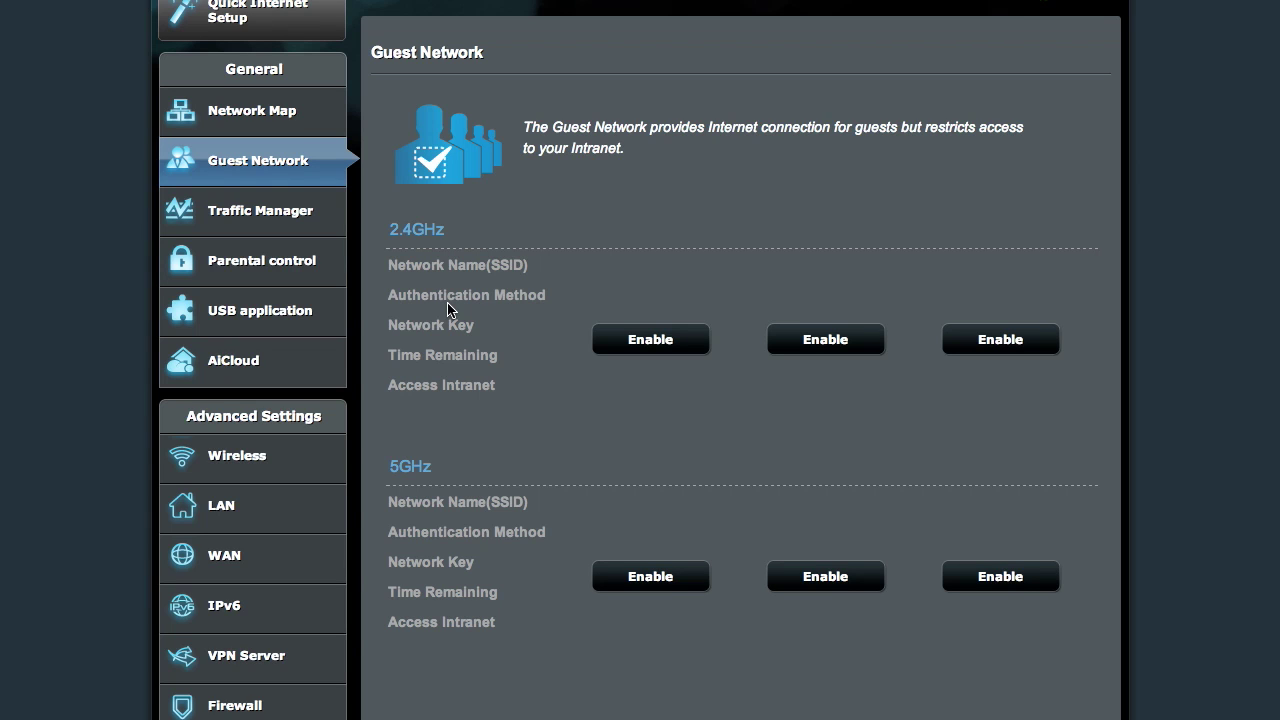
pyautogui.click(283, 218)
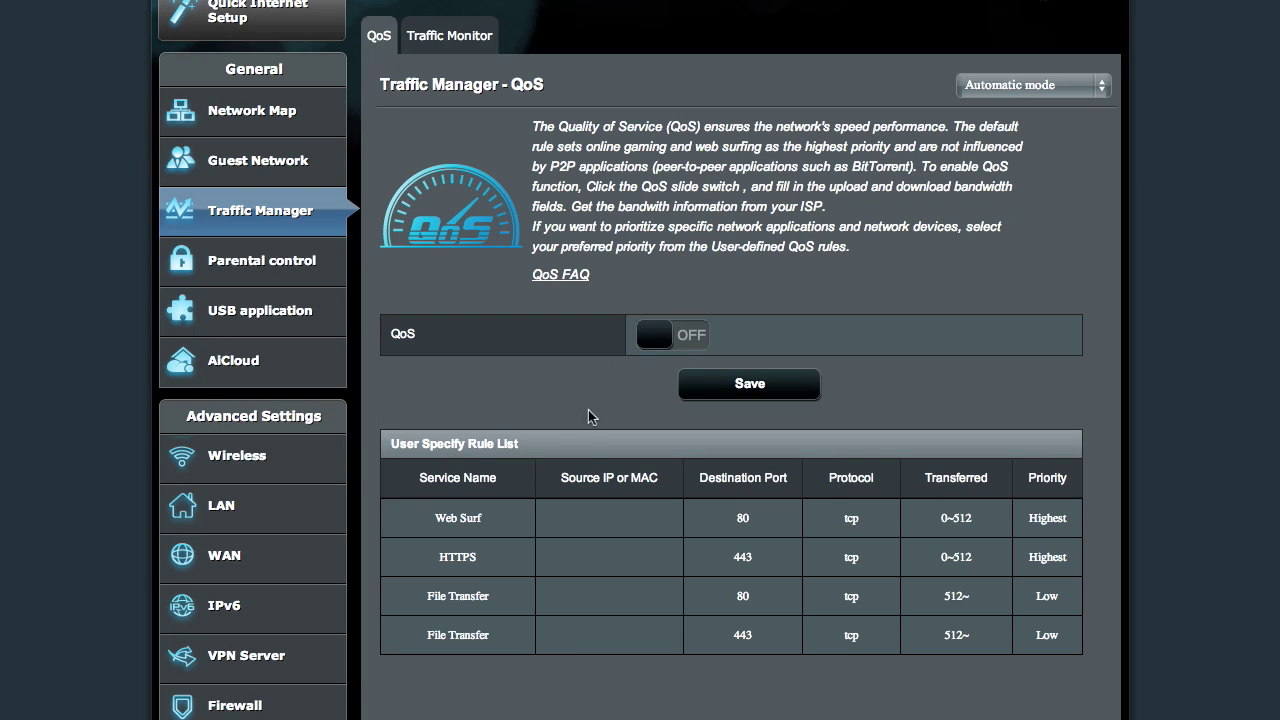
pyautogui.click(442, 38)
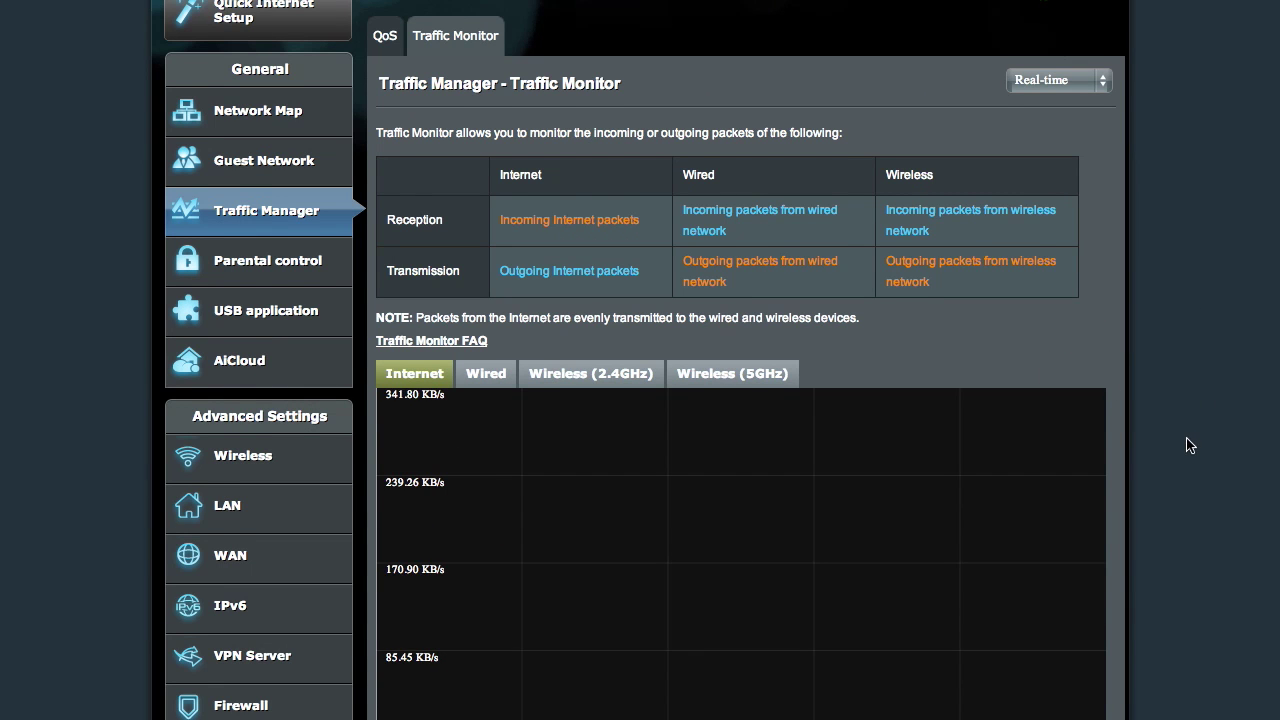
pyautogui.scroll(-3, 1190, 445)
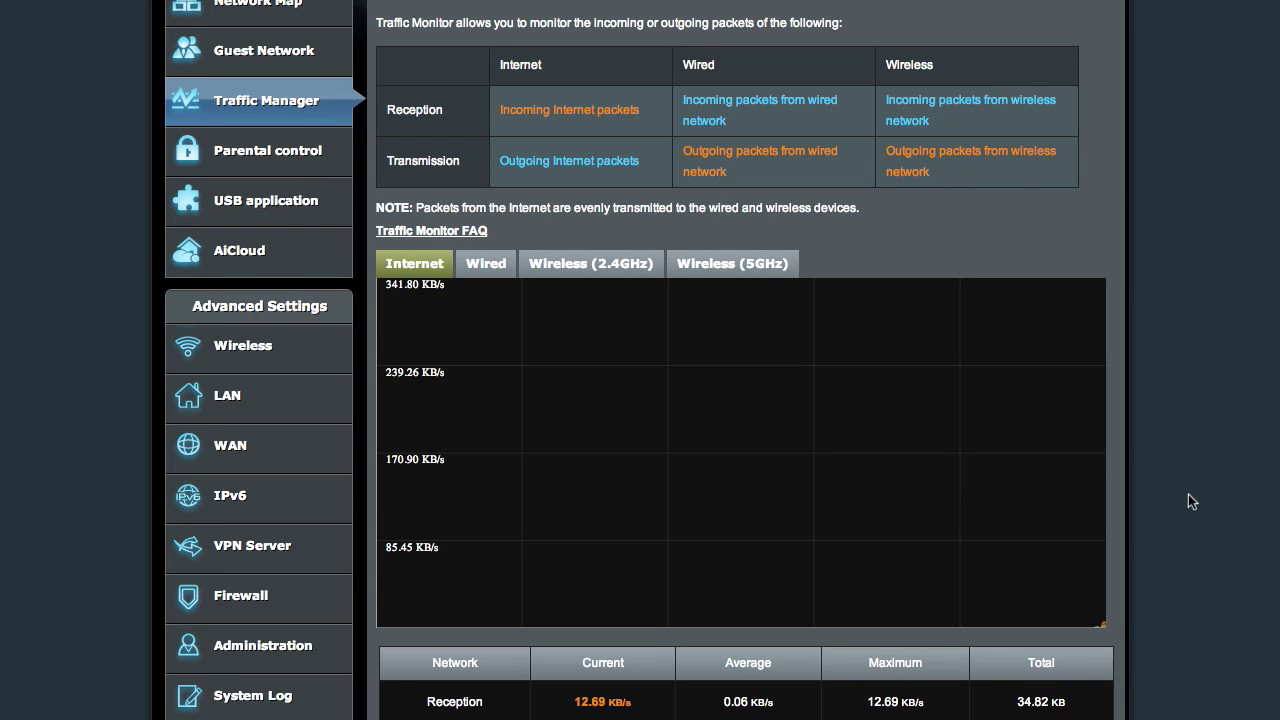
pyautogui.scroll(2, 1198, 437)
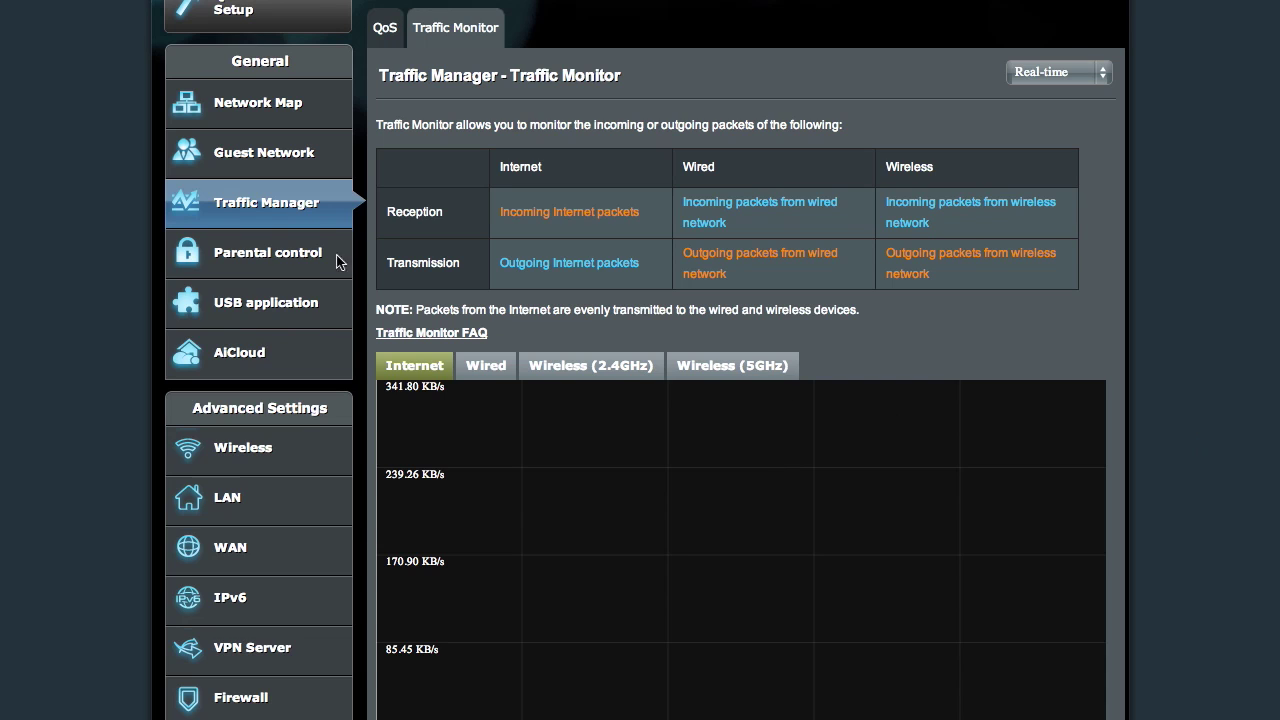
# - Review the Parental control page and the Media Server settings in the USB application's Servers Center
pyautogui.click(283, 256)
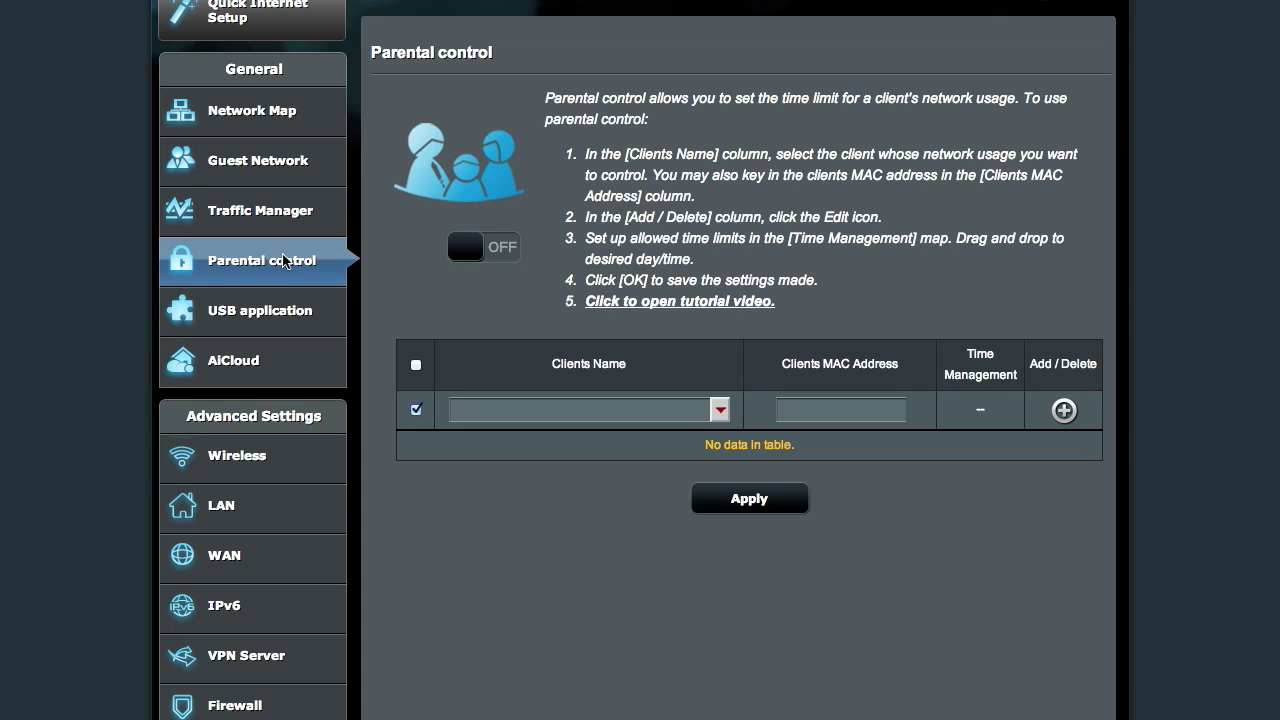
pyautogui.click(269, 310)
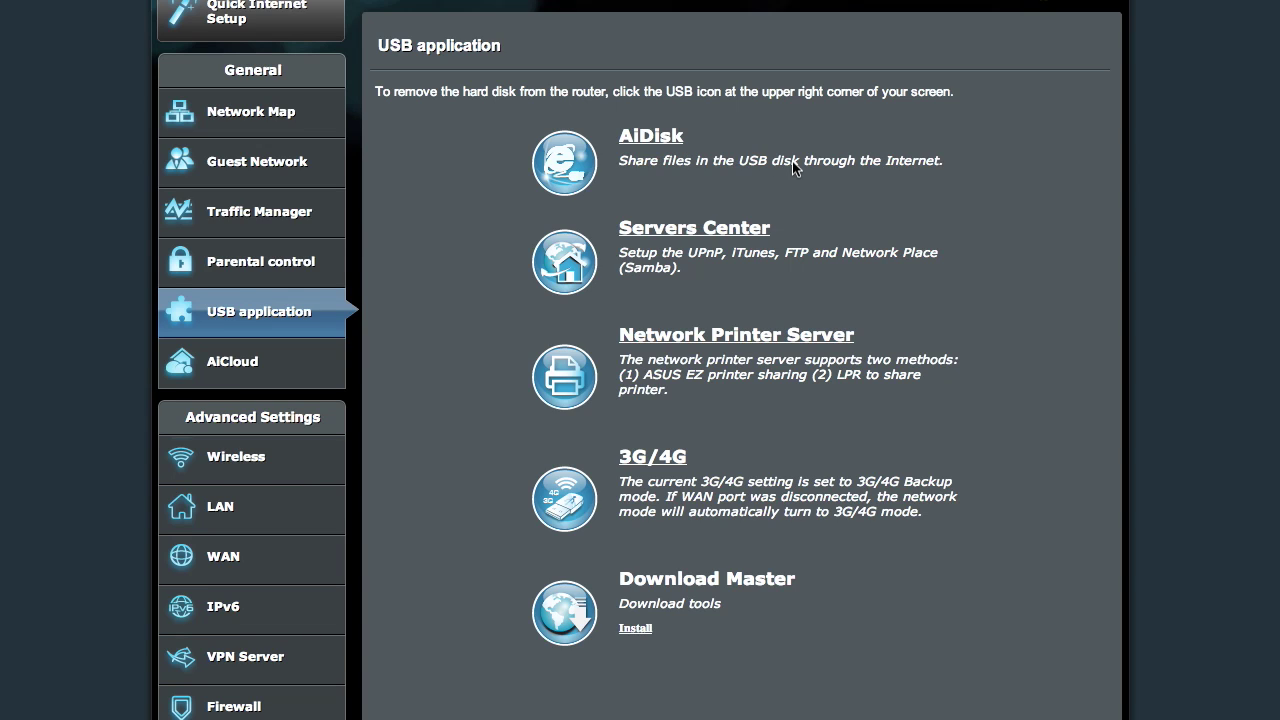
pyautogui.click(753, 233)
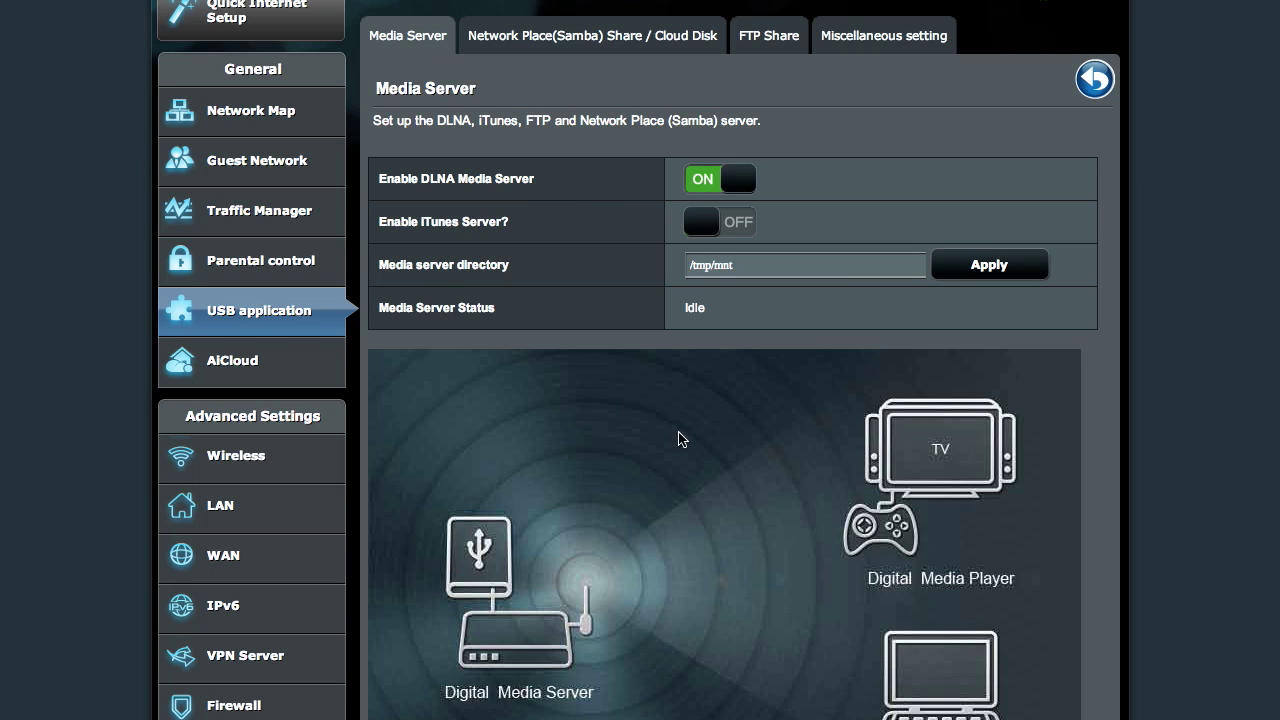
pyautogui.scroll(-3, 803, 513)
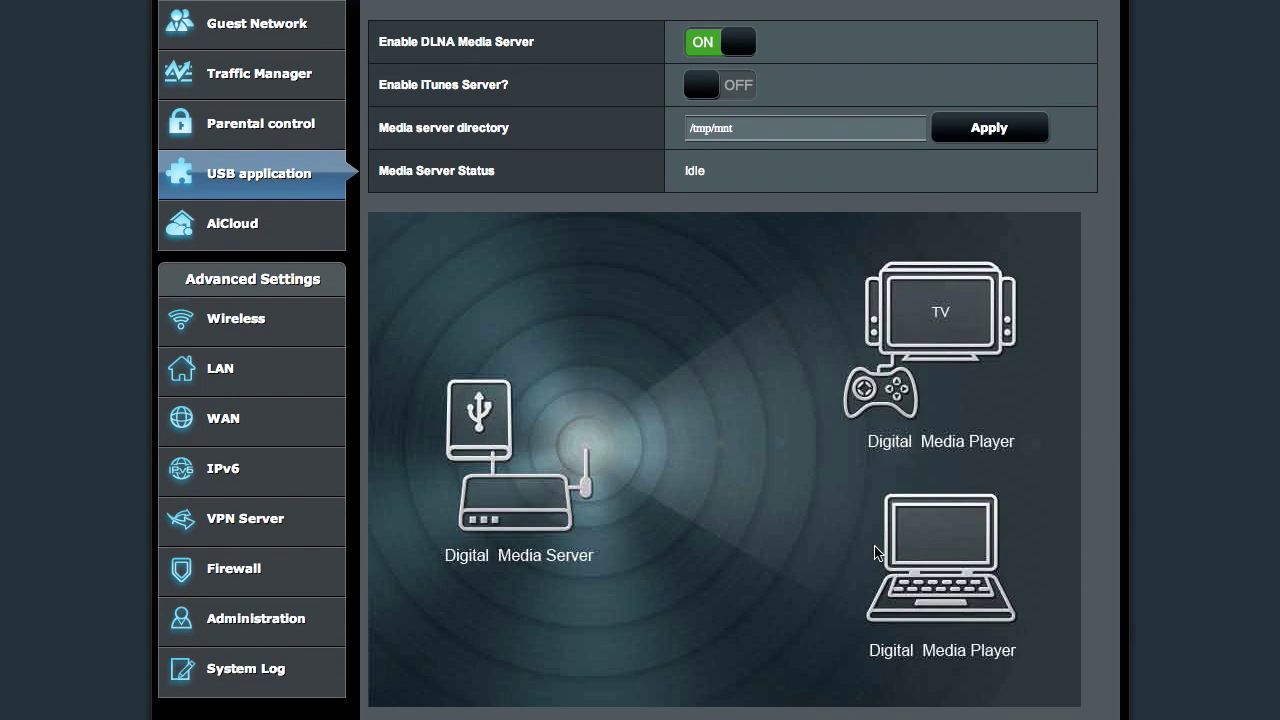
pyautogui.scroll(3, 714, 511)
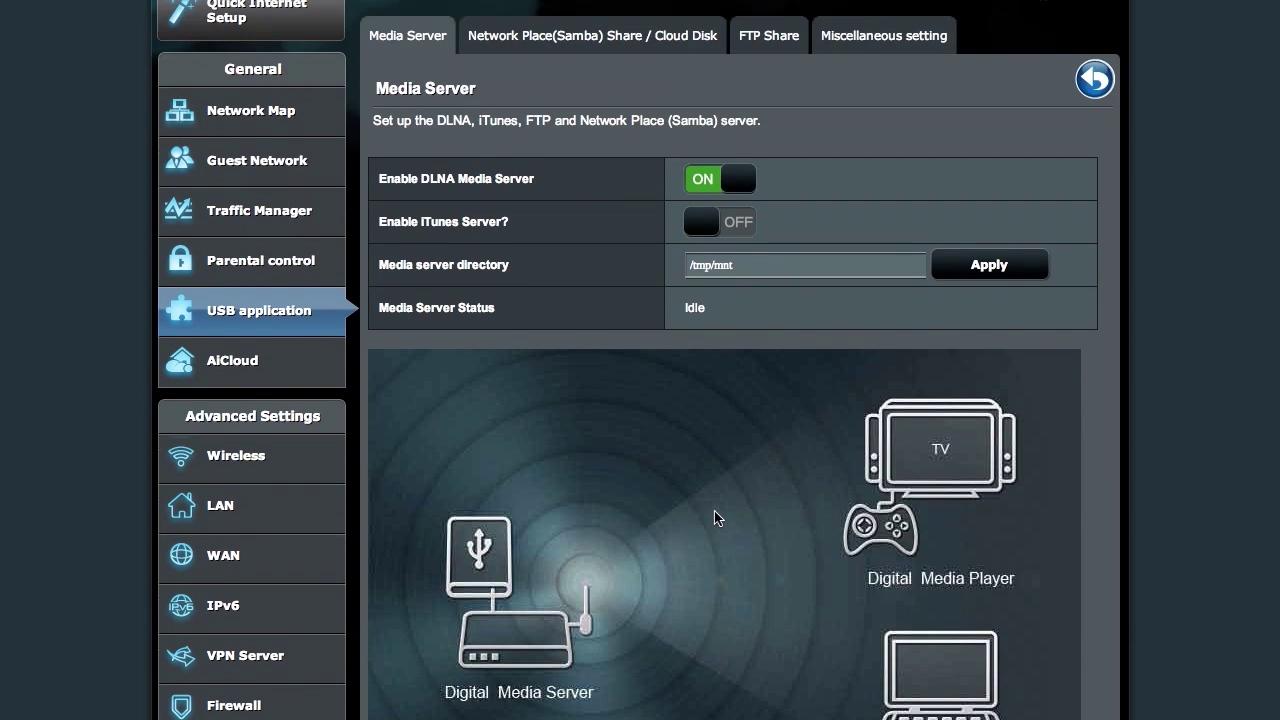
# - Review the USB application's Network Place (Samba) share, FTP share and miscellaneous settings
pyautogui.click(604, 38)
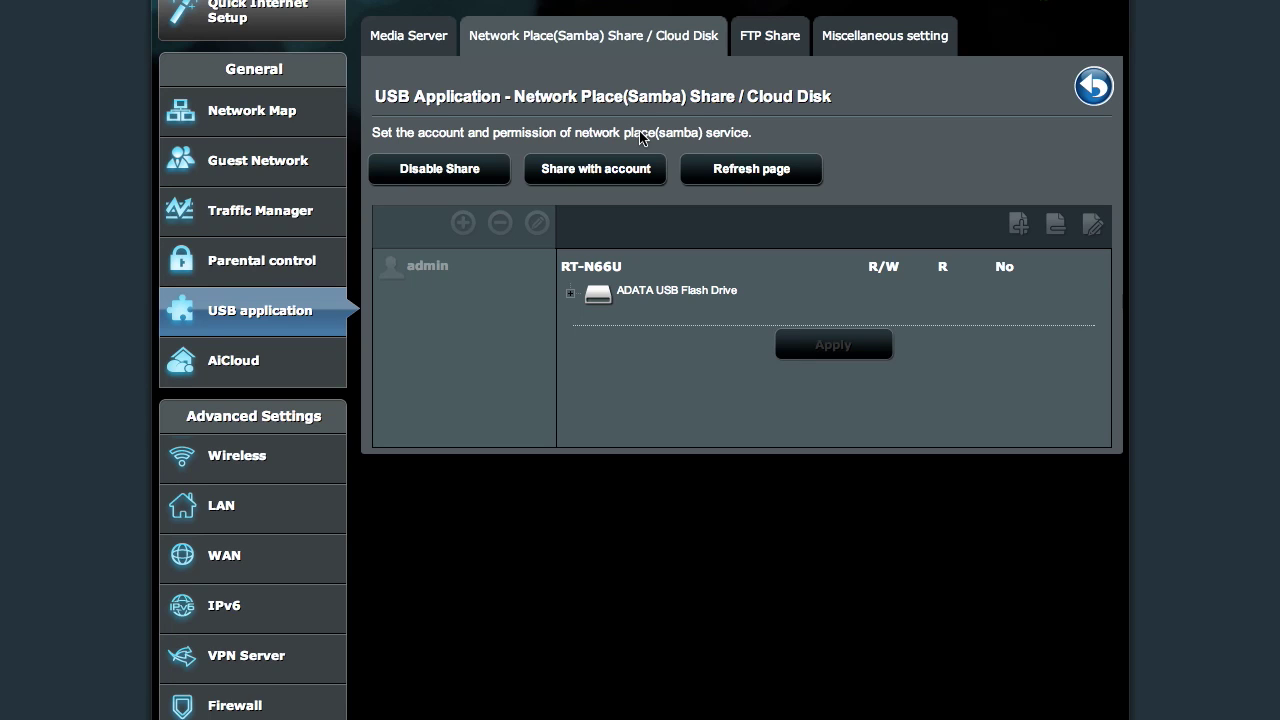
pyautogui.click(790, 38)
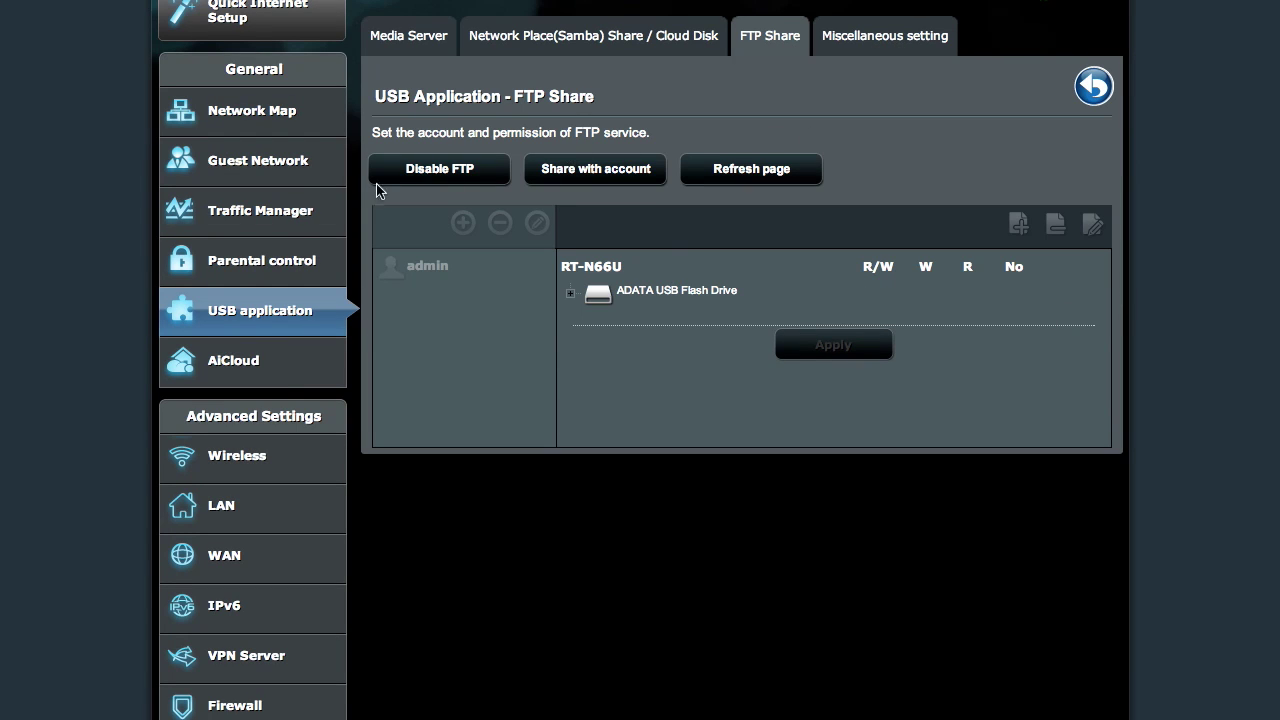
pyautogui.click(879, 40)
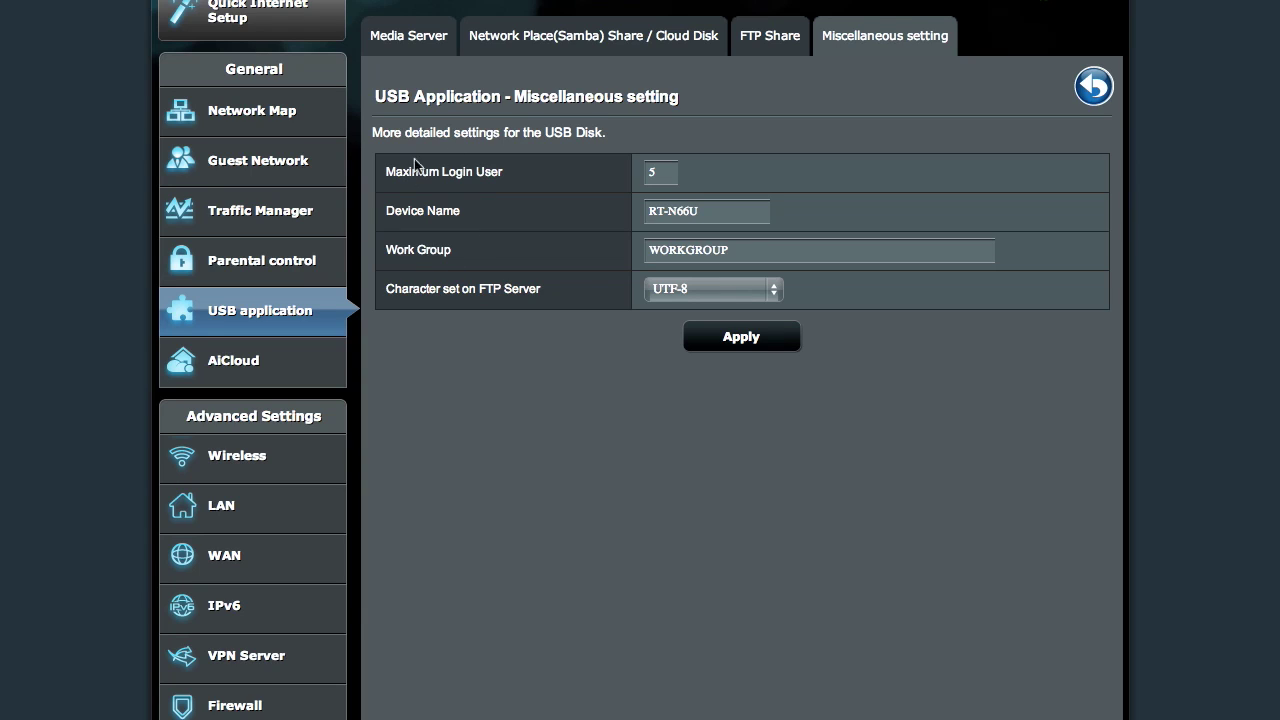
# - Read through the AiCloud overview, including the Cloud Disk, Smart Access and Smart Sync sections
pyautogui.click(231, 378)
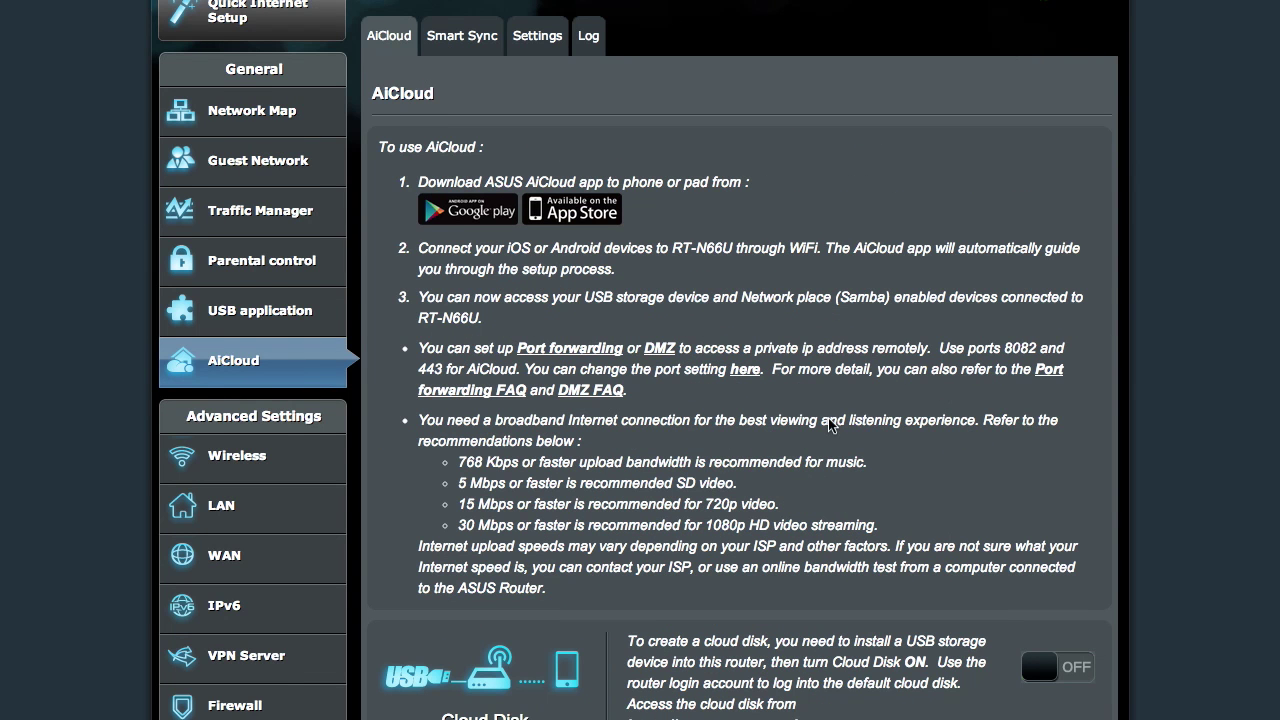
pyautogui.scroll(-1, 828, 425)
pyautogui.scroll(-1, 828, 418)
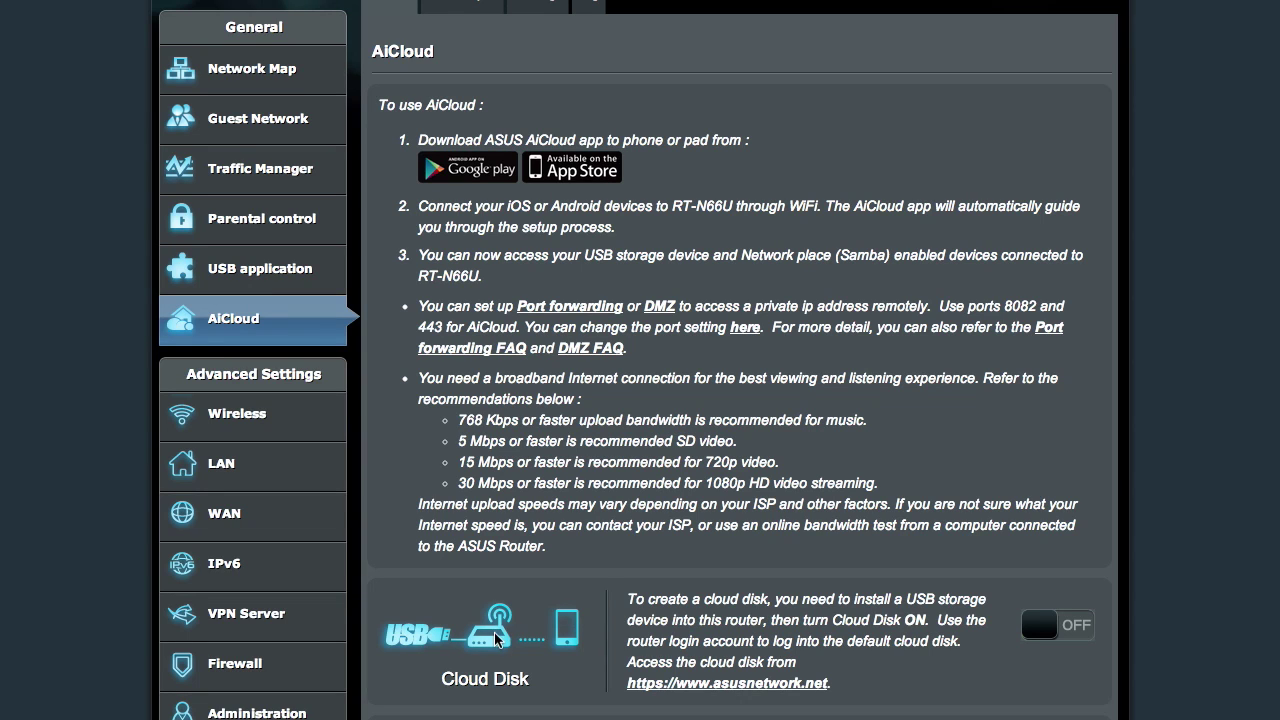
pyautogui.scroll(-2, 542, 634)
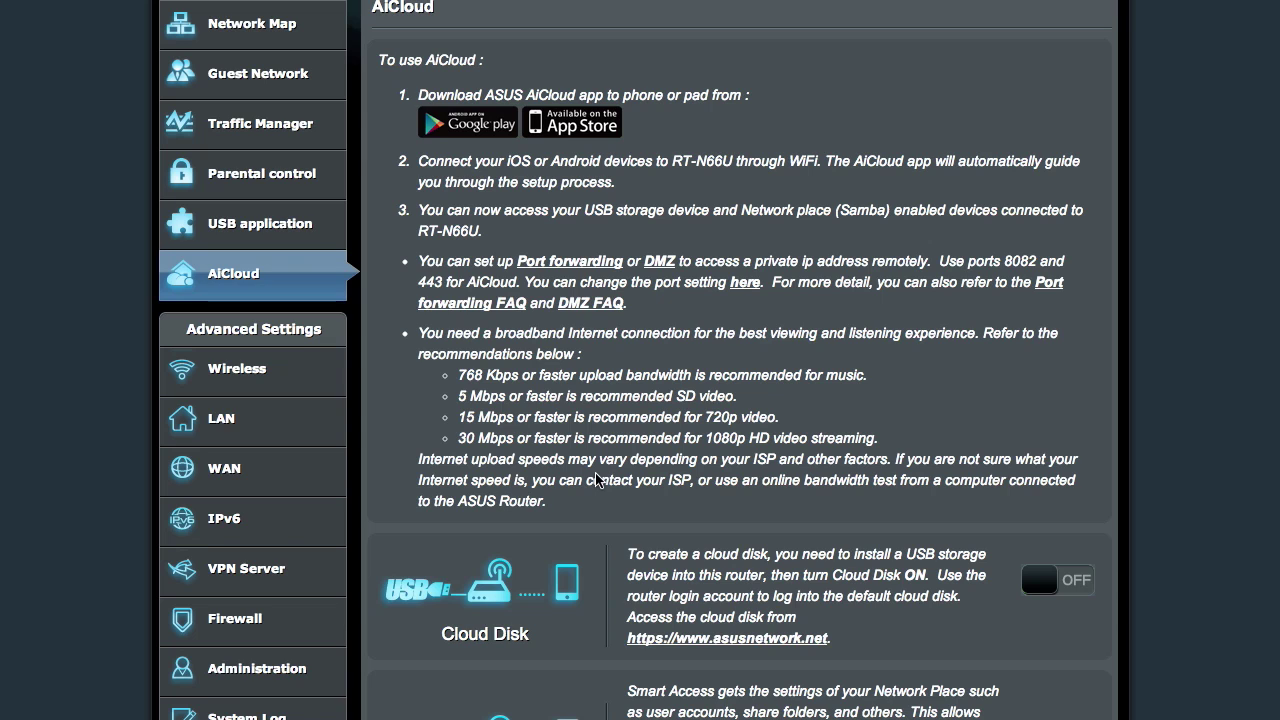
pyautogui.scroll(-2, 597, 481)
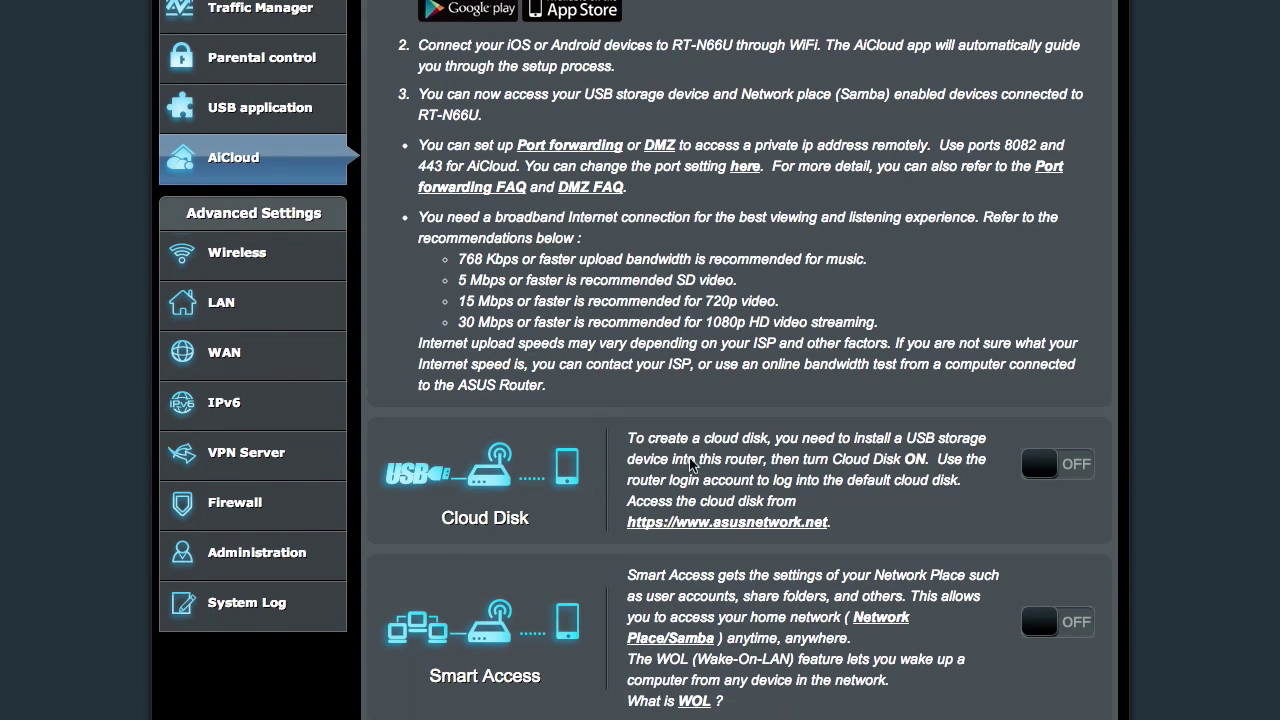
pyautogui.scroll(-3, 690, 463)
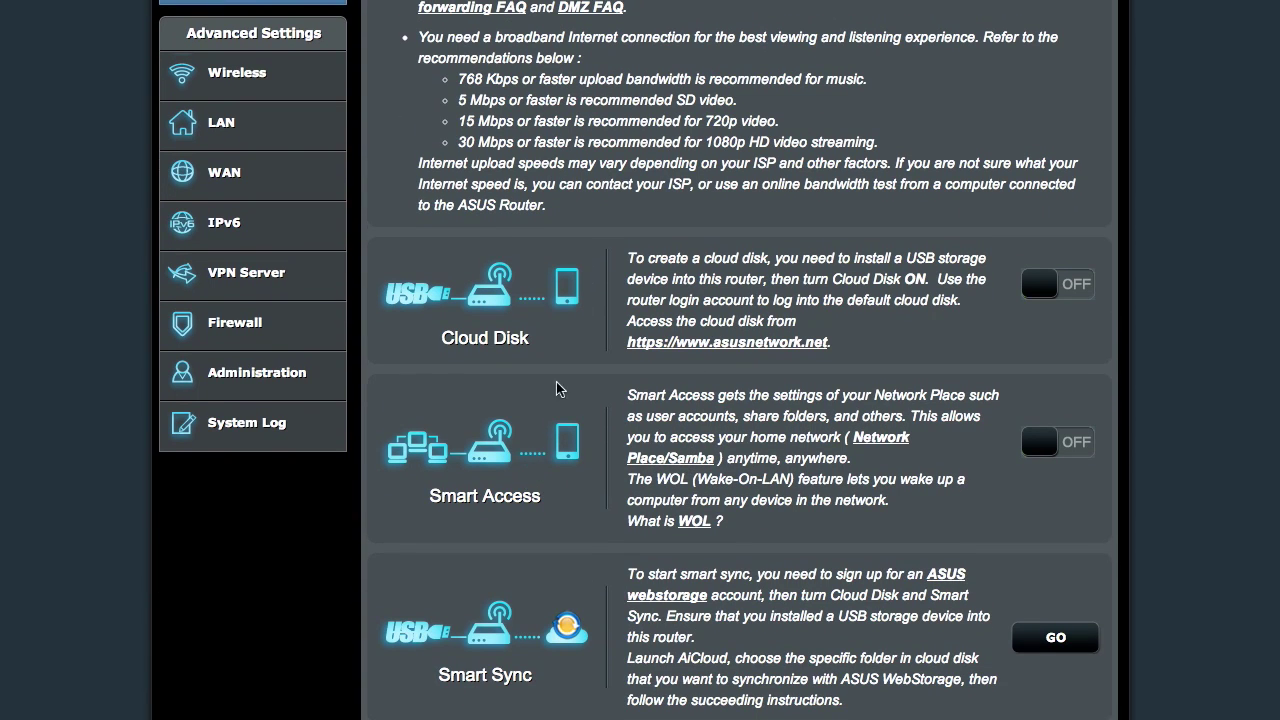
pyautogui.scroll(1, 594, 350)
pyautogui.scroll(5, 594, 350)
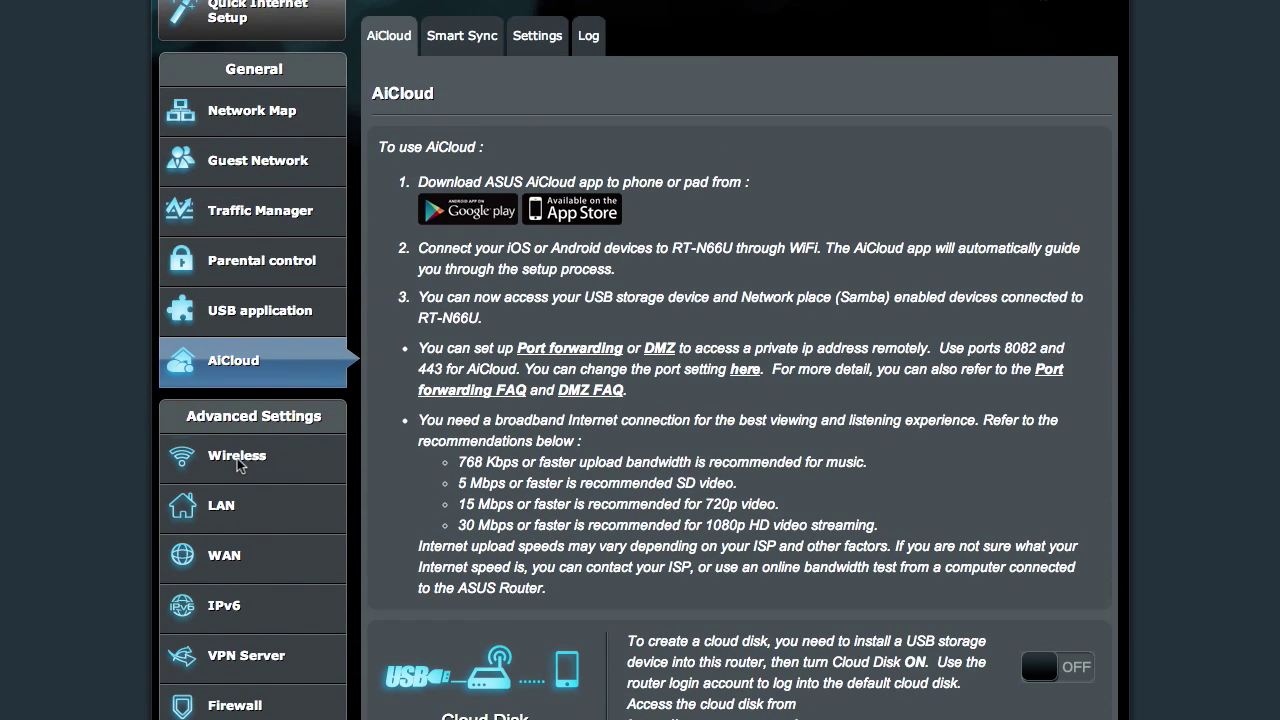
# - View AiCloud's Smart Sync, Settings and Log pages, and return to the AiCloud overview
pyautogui.click(464, 44)
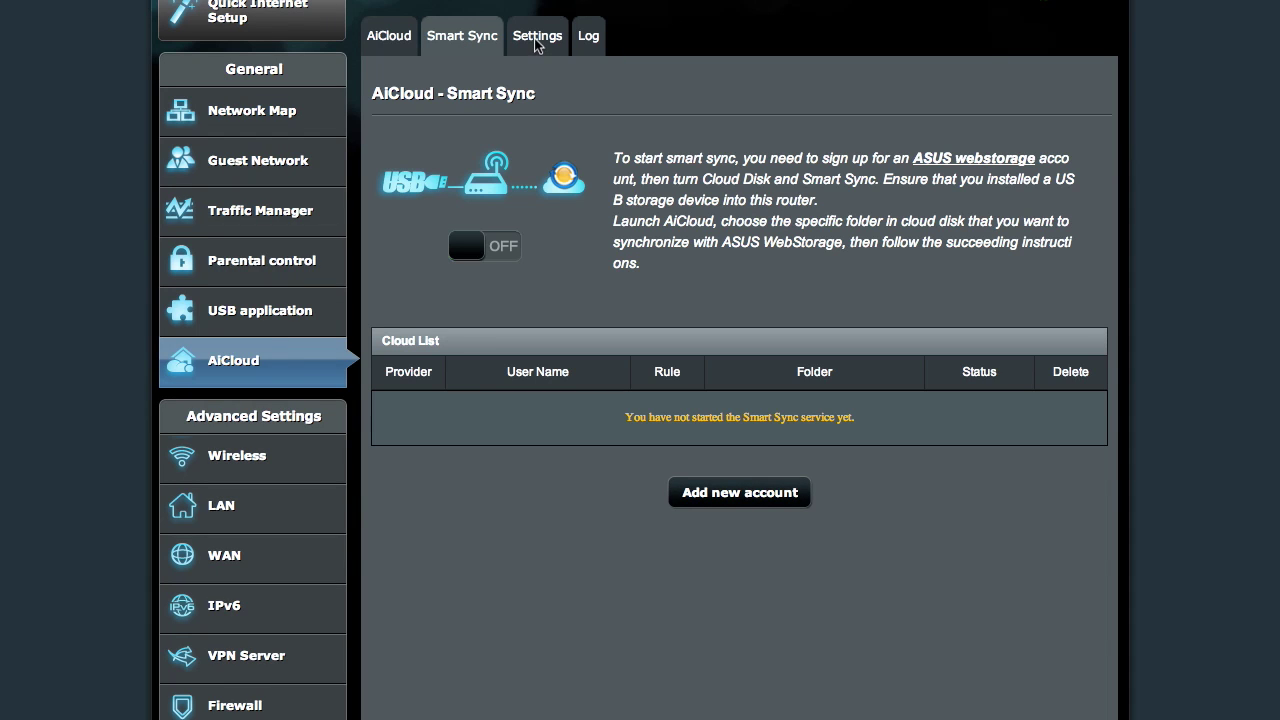
pyautogui.click(537, 40)
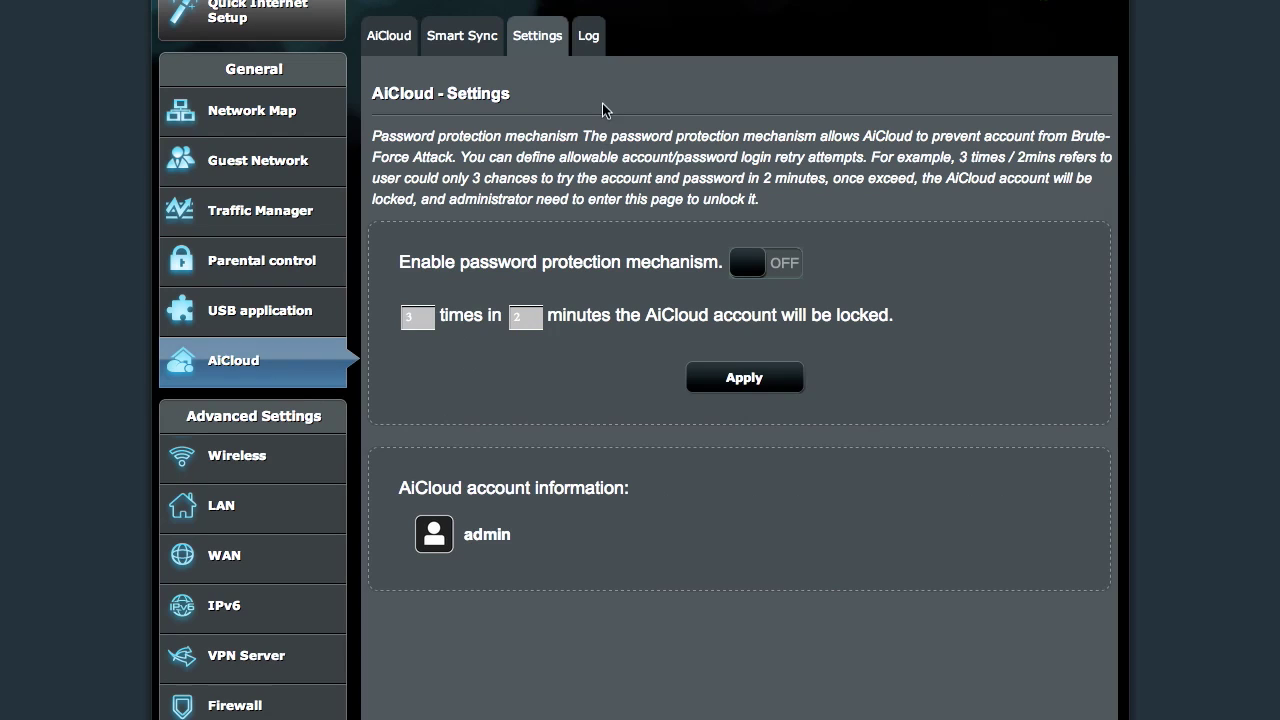
pyautogui.click(588, 38)
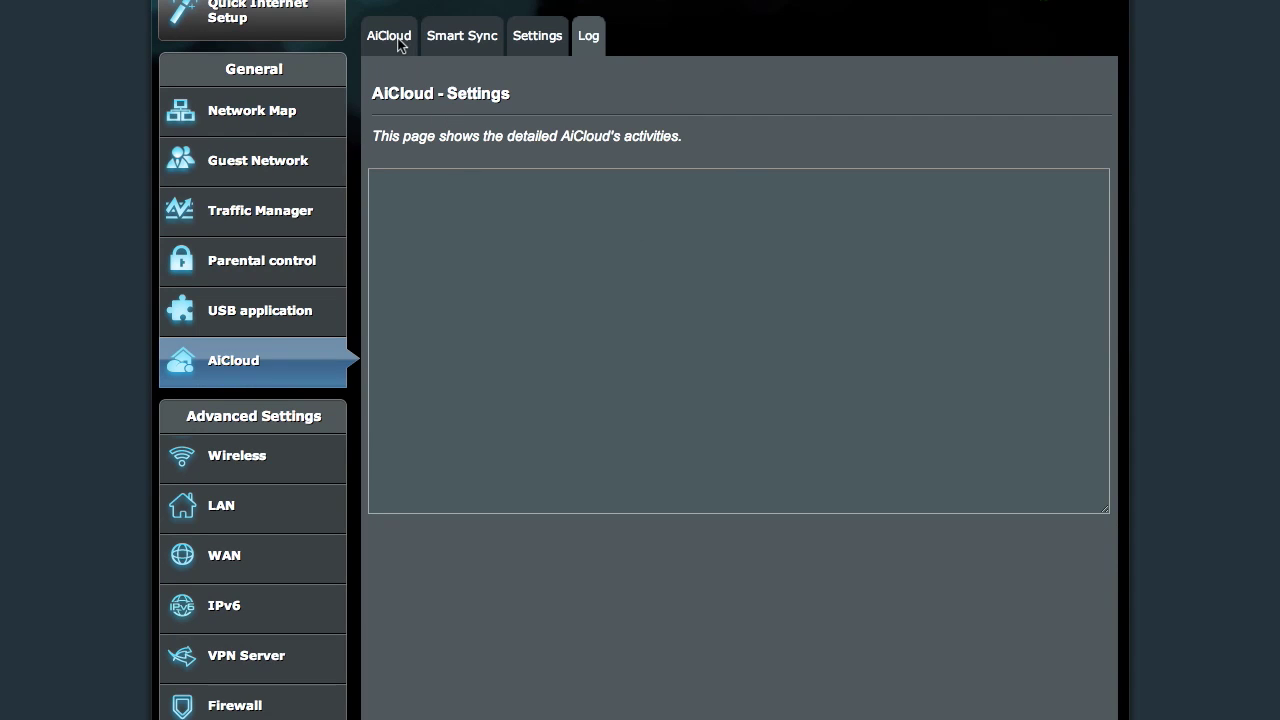
pyautogui.click(399, 45)
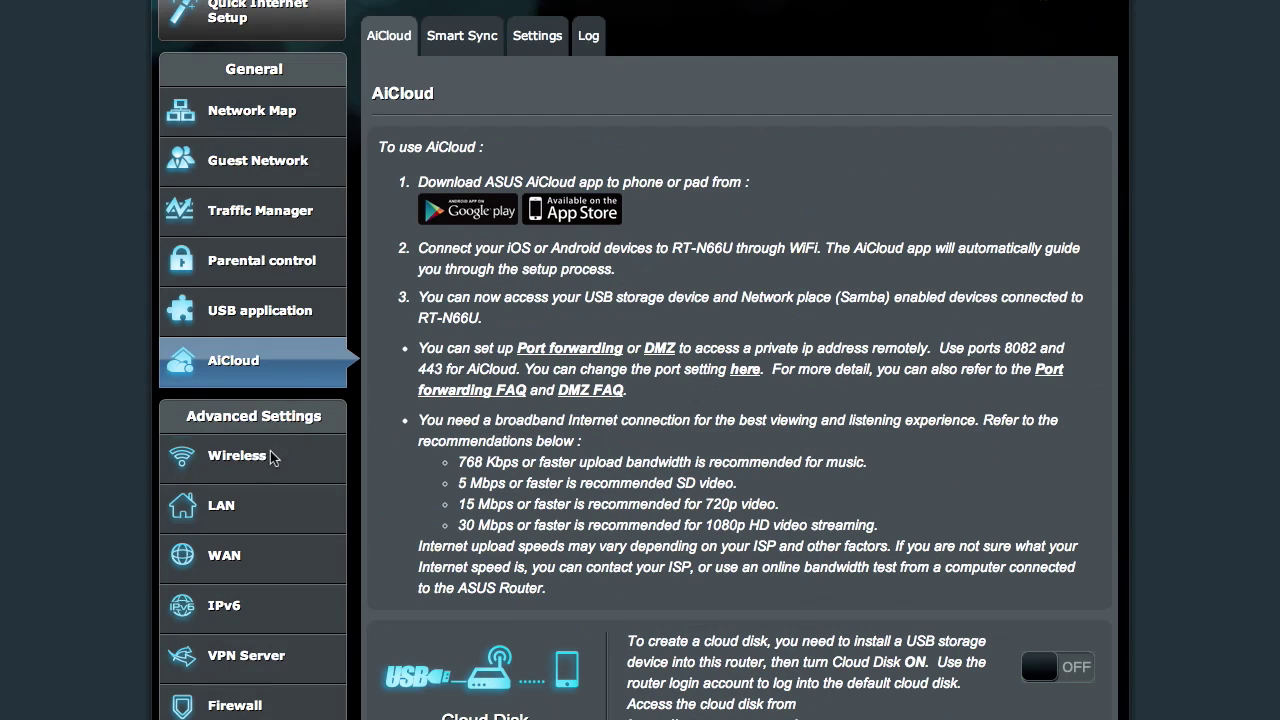
# - Review the advanced wireless settings on the General, WPS, Bridge and Wireless MAC Filter pages
pyautogui.click(254, 456)
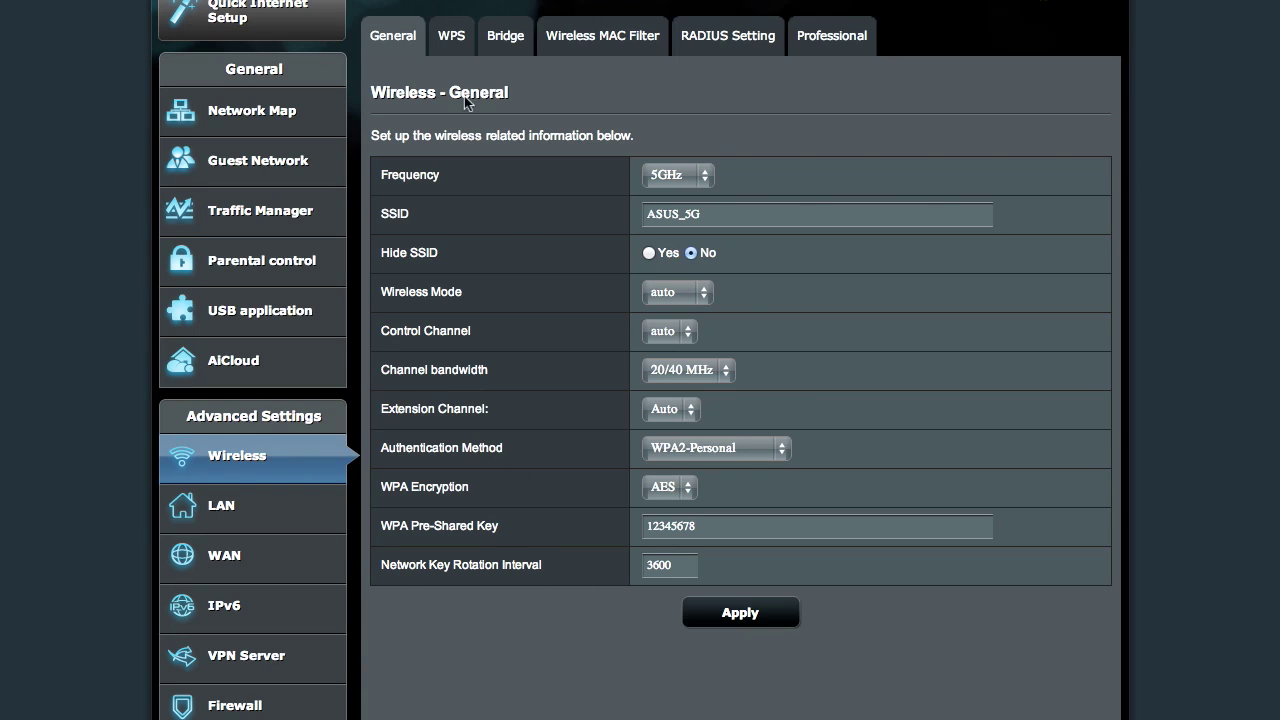
pyautogui.click(451, 38)
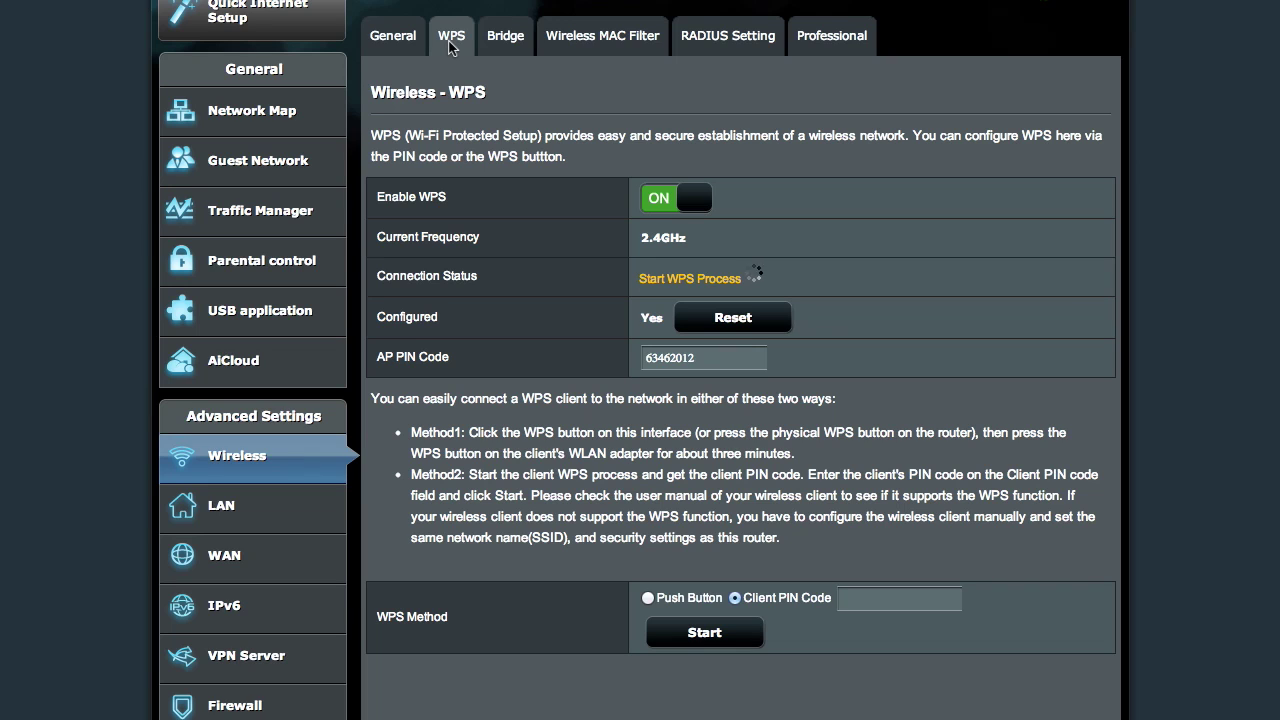
pyautogui.click(516, 42)
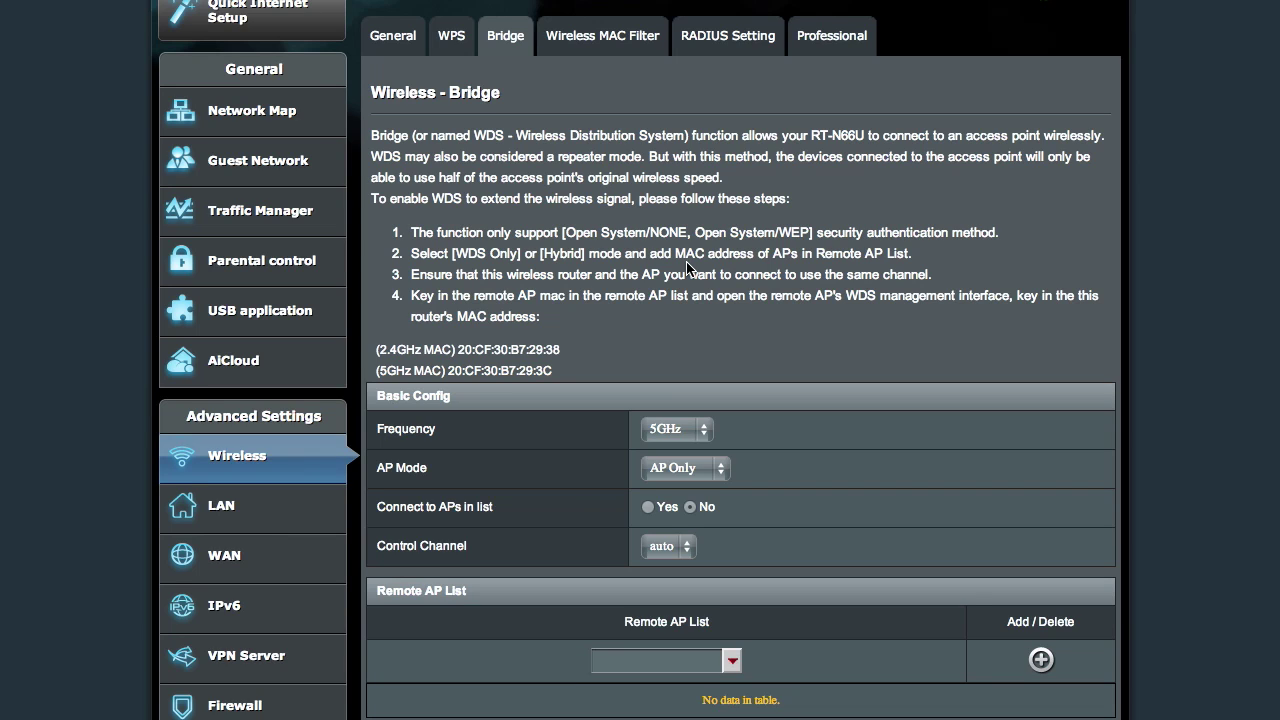
pyautogui.click(634, 38)
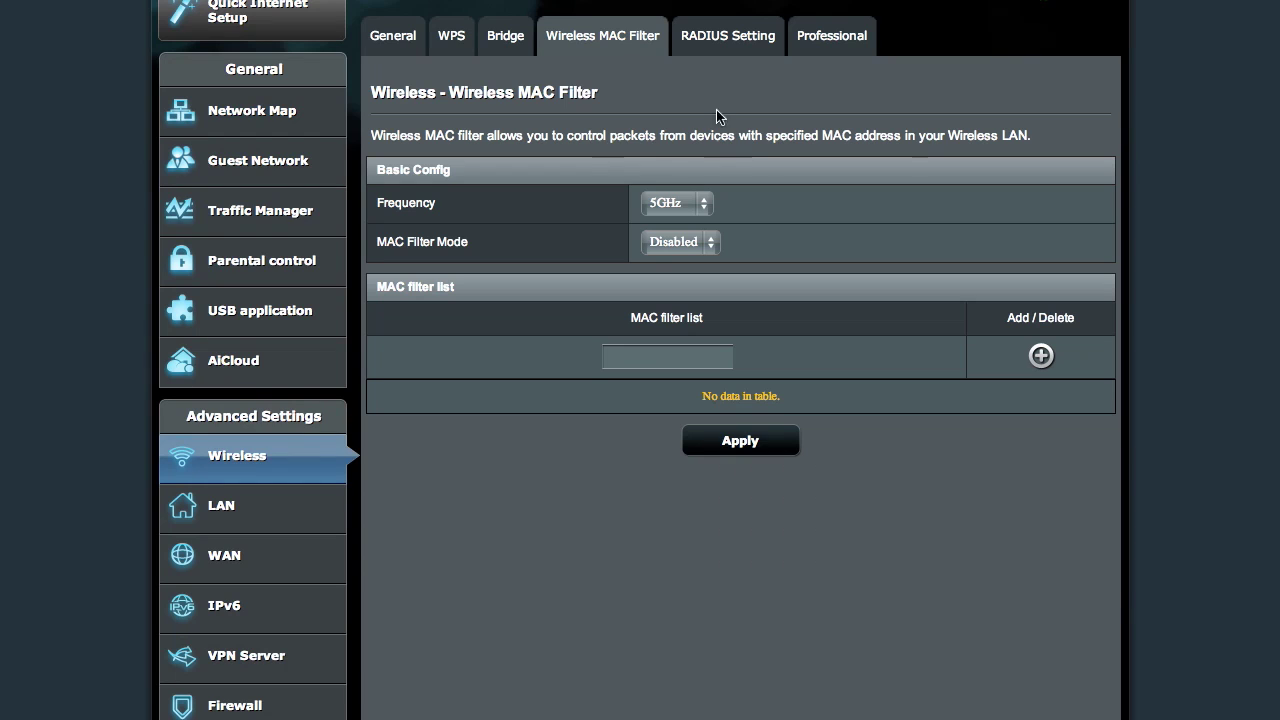
# - Review the wireless RADIUS server settings and the Professional wireless parameters for the 5GHz band
pyautogui.click(733, 38)
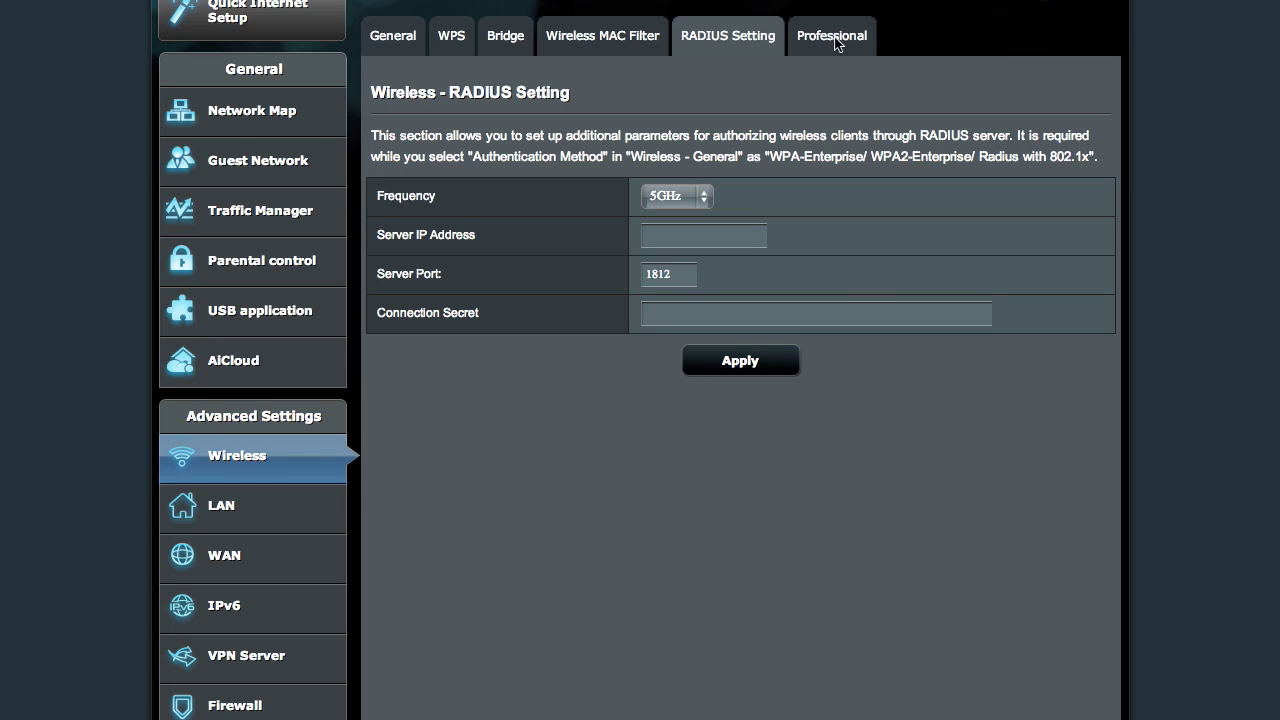
pyautogui.click(833, 40)
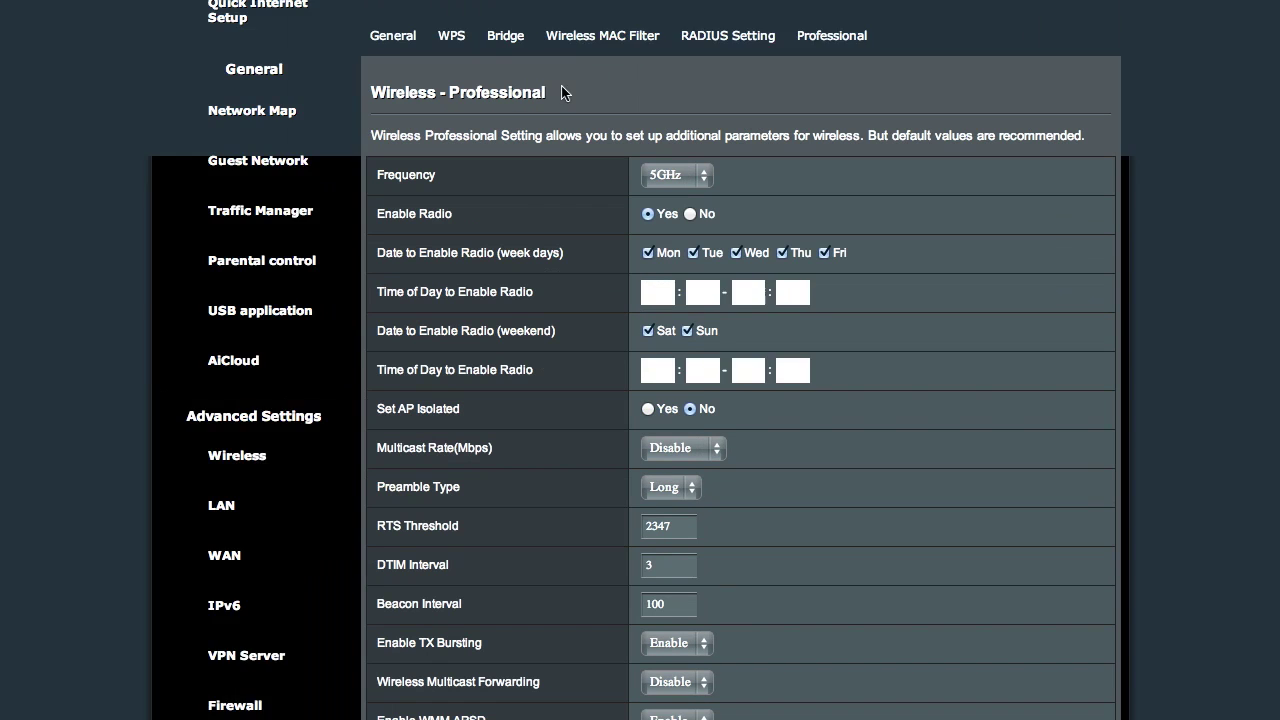
pyautogui.scroll(-1, 534, 336)
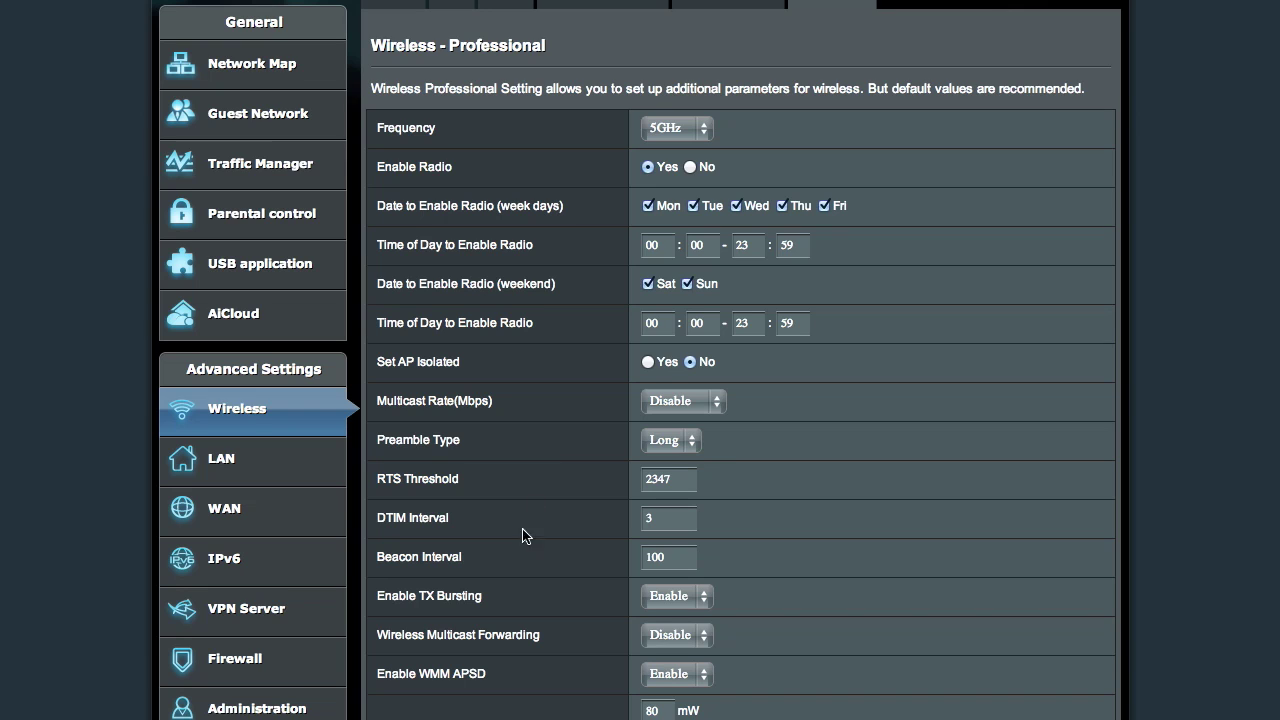
# - Review the LAN settings on the LAN IP, DHCP Server, Route, IPTV and Switch Control pages
pyautogui.click(250, 461)
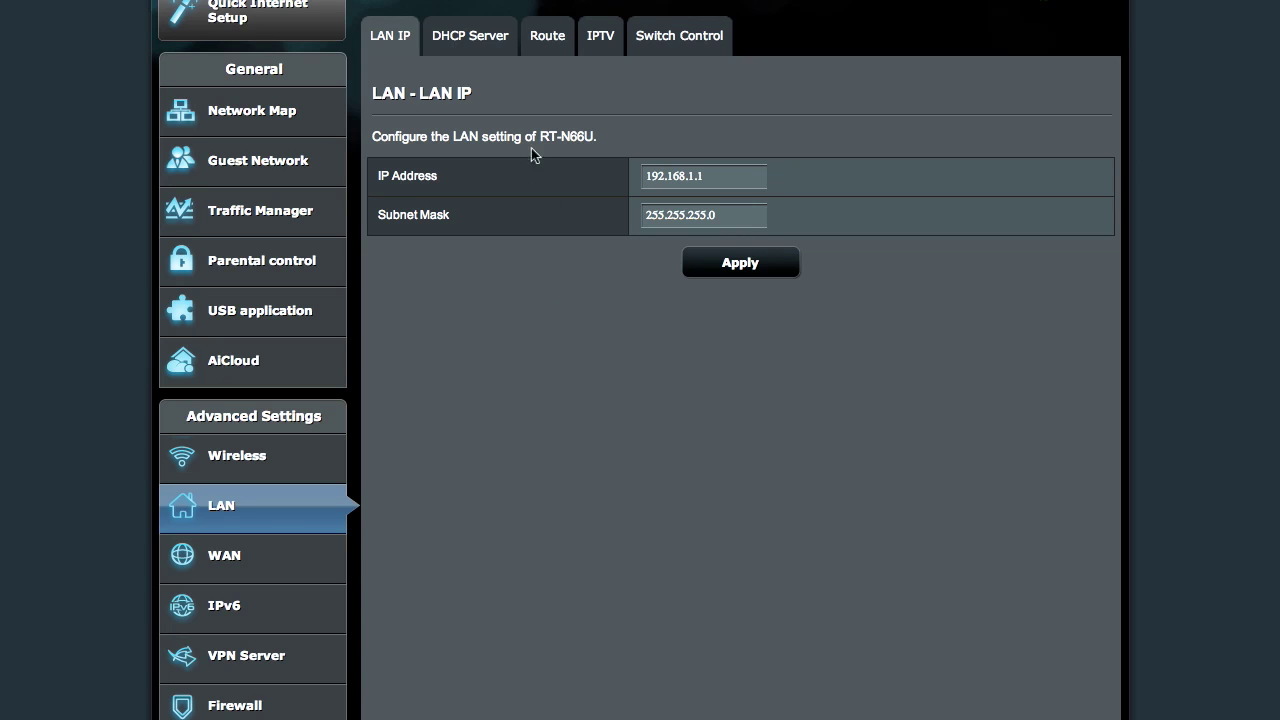
pyautogui.click(477, 38)
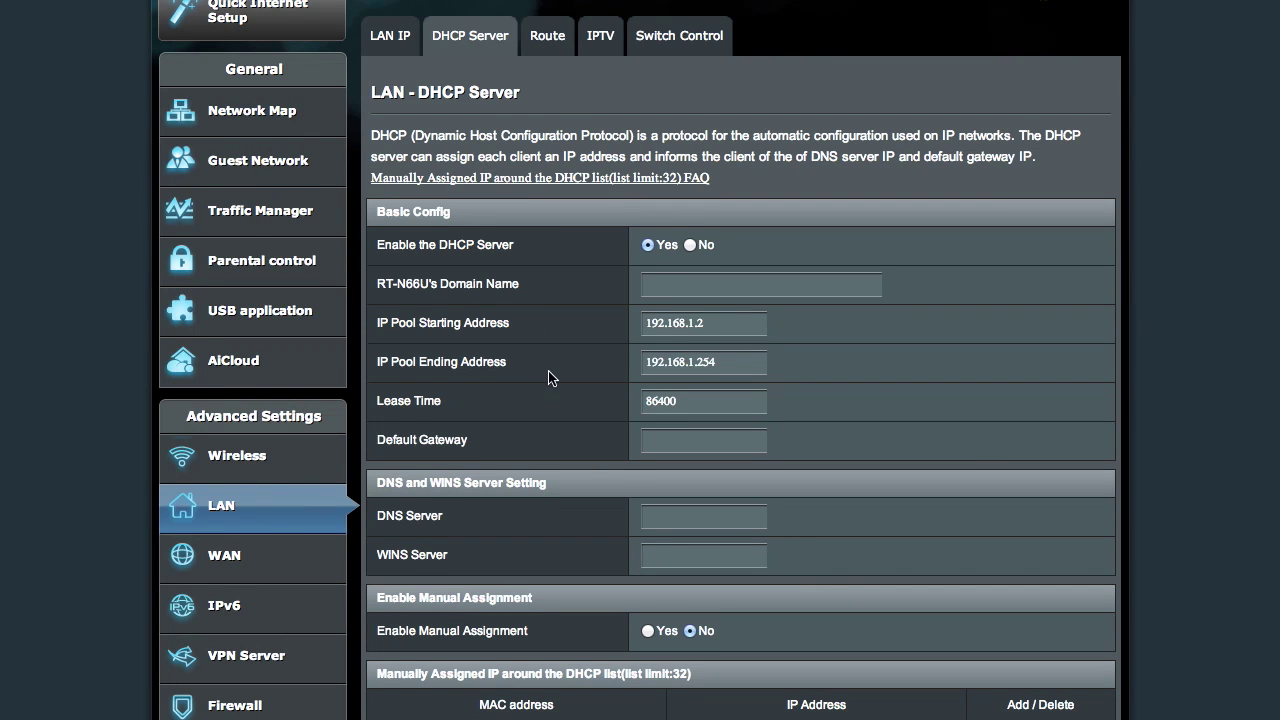
pyautogui.scroll(-1, 552, 378)
pyautogui.scroll(-3, 580, 400)
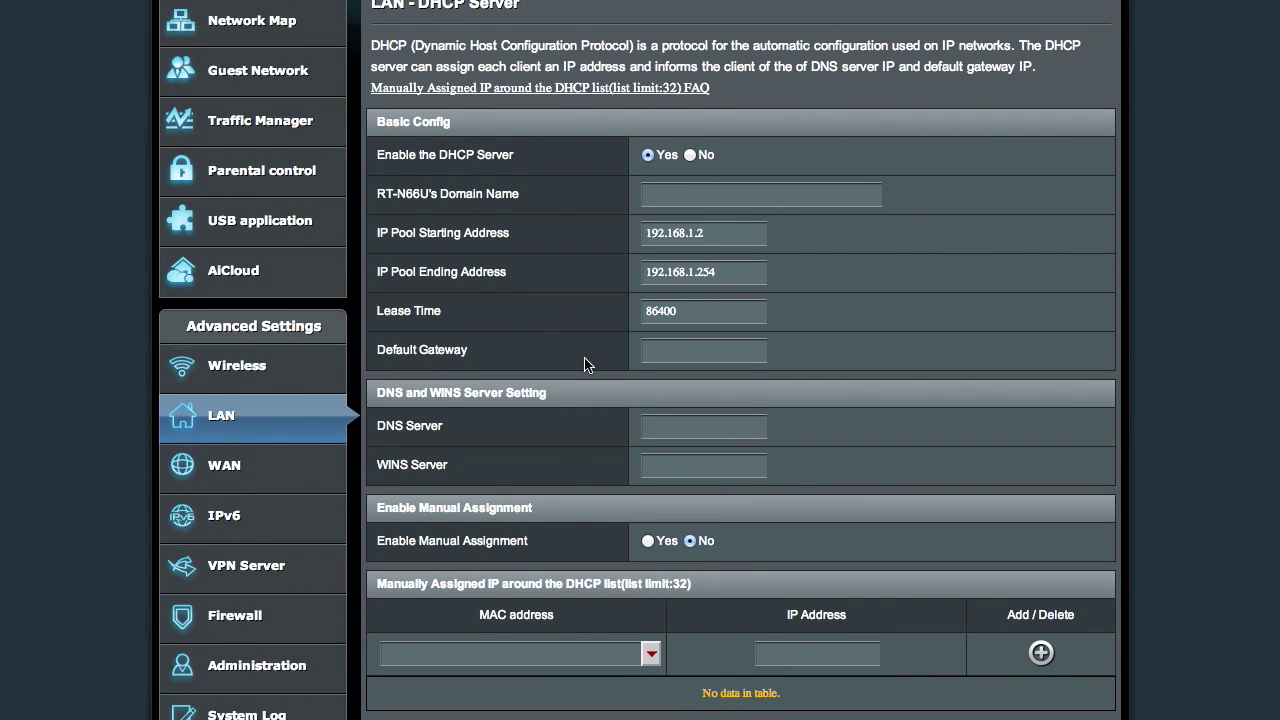
pyautogui.scroll(3, 586, 362)
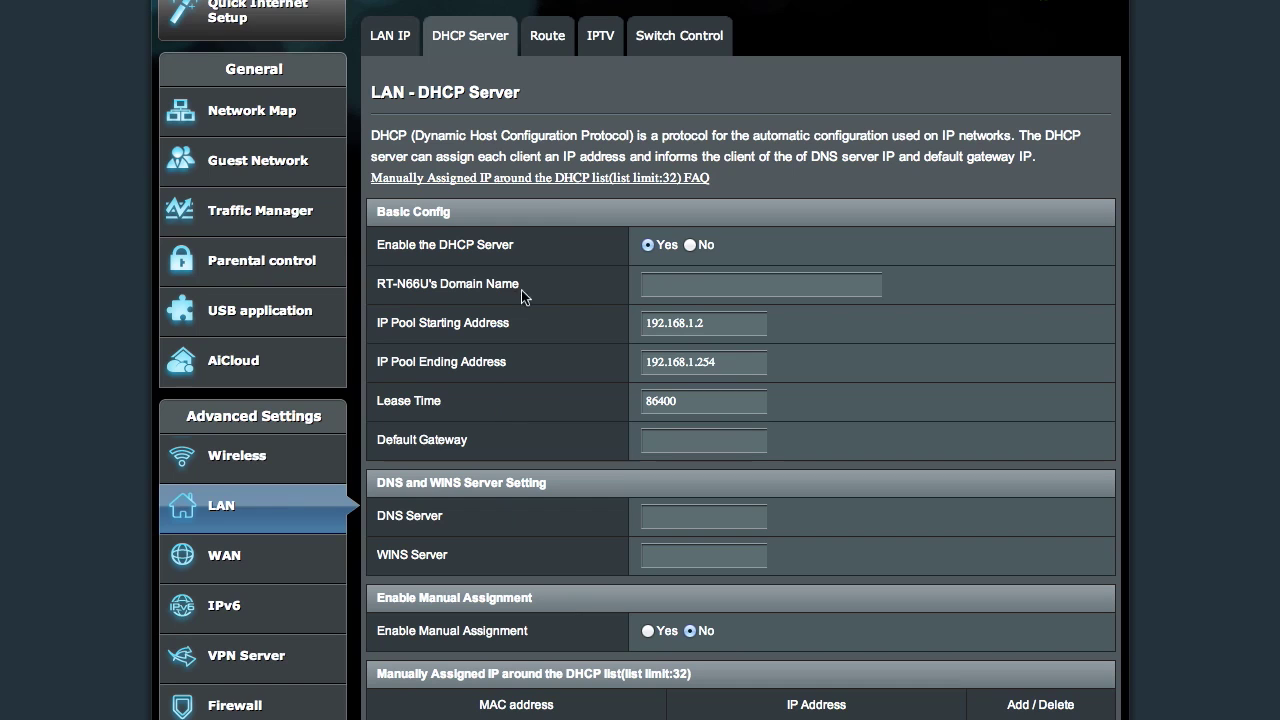
pyautogui.click(546, 40)
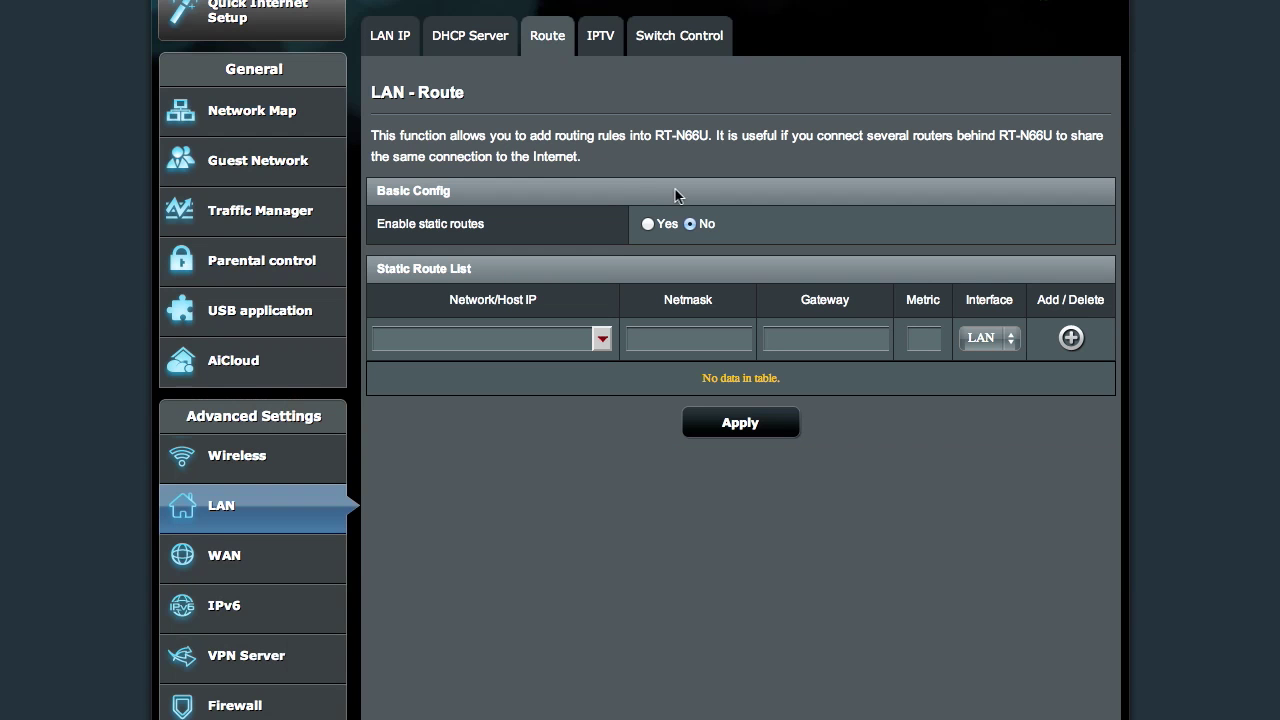
pyautogui.click(603, 40)
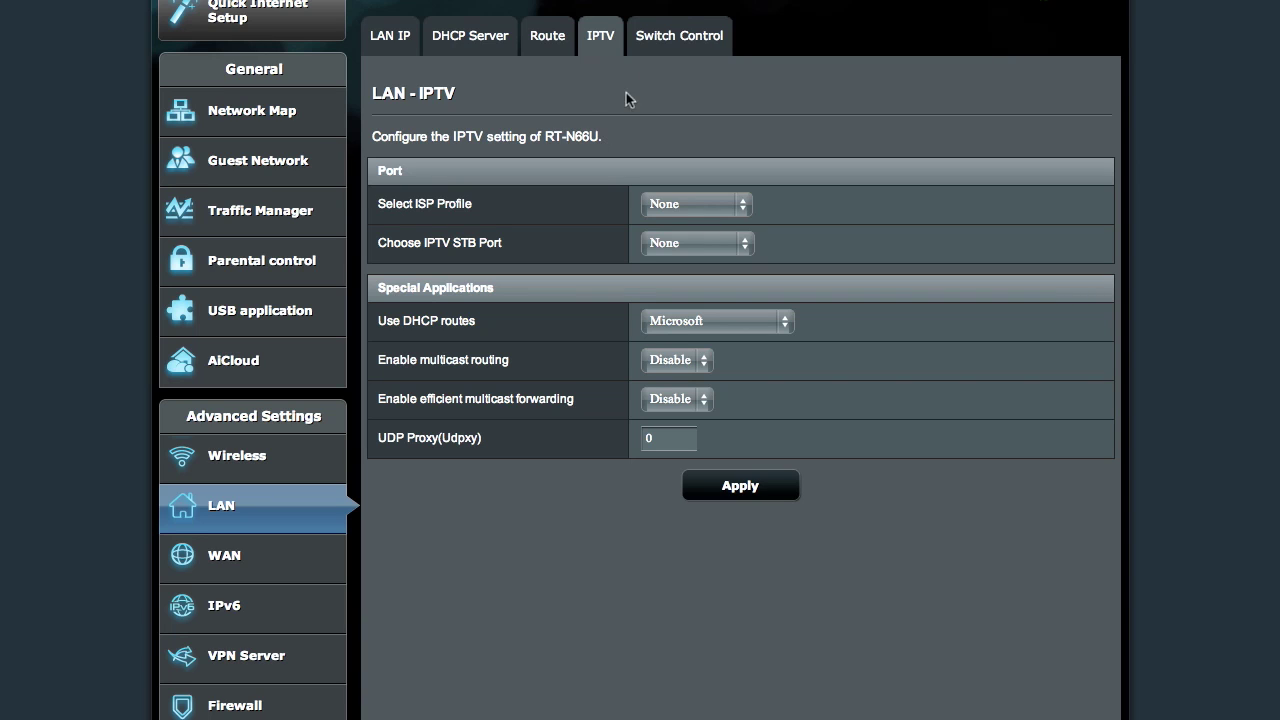
pyautogui.click(668, 43)
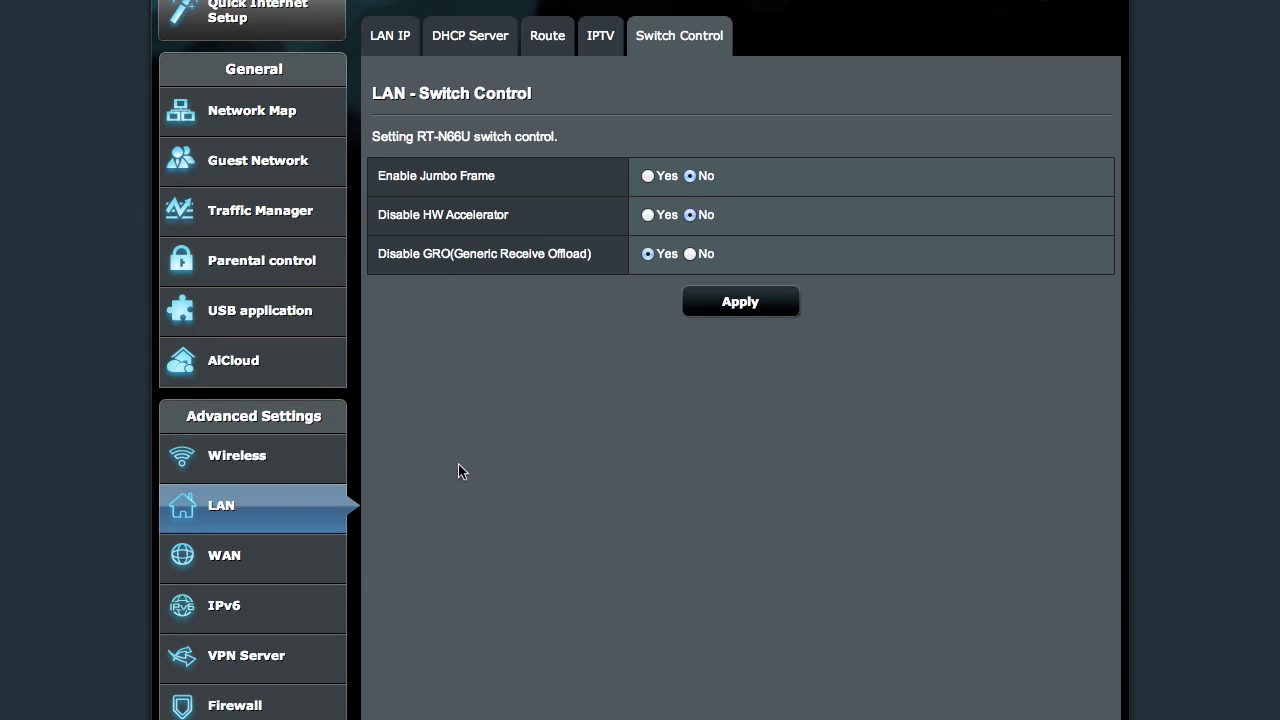
# - Examine the WAN Internet Connection settings and the available WAN connection types, keeping Automatic IP
pyautogui.scroll(-1, 458, 464)
pyautogui.click(272, 512)
pyautogui.scroll(-3, 607, 388)
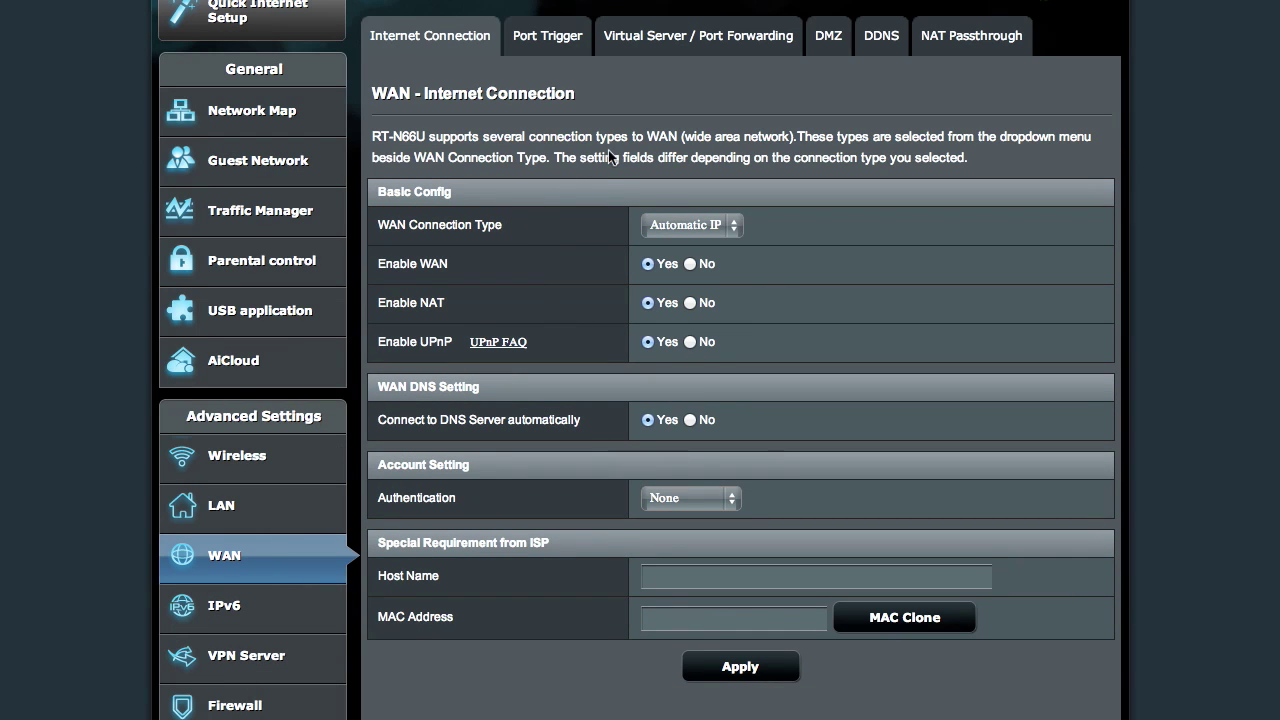
pyautogui.click(714, 216)
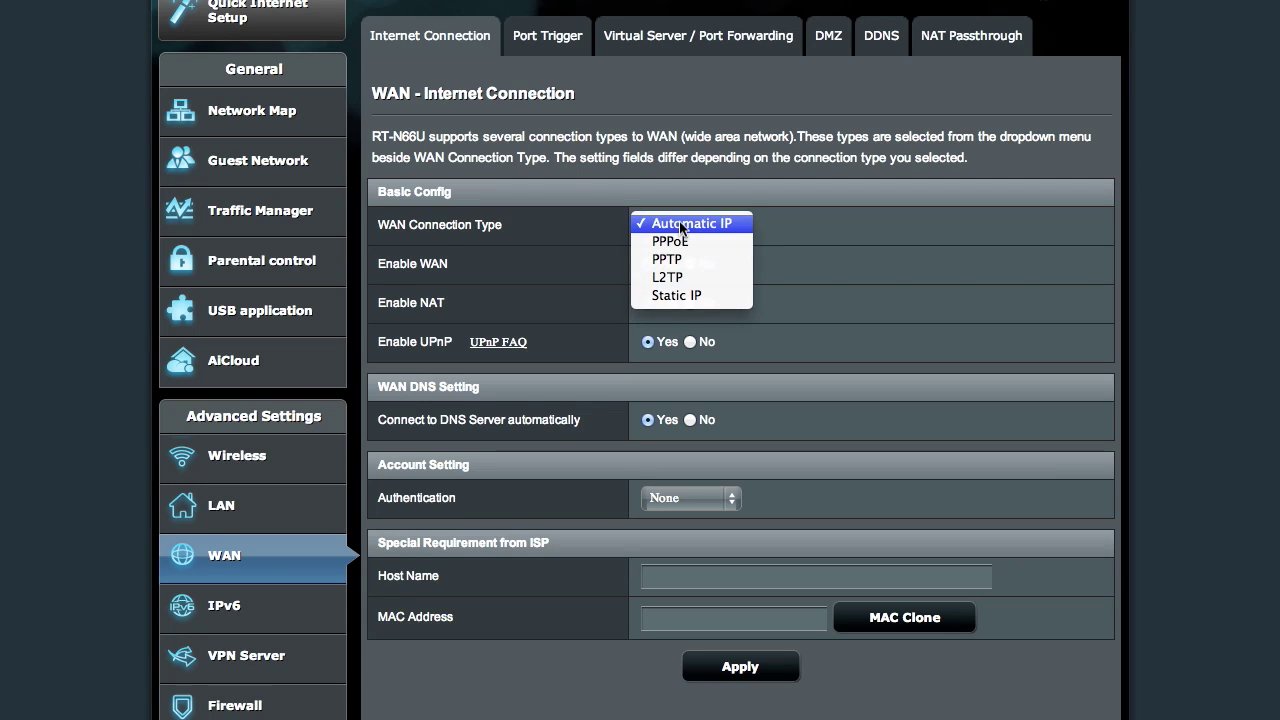
pyautogui.click(534, 157)
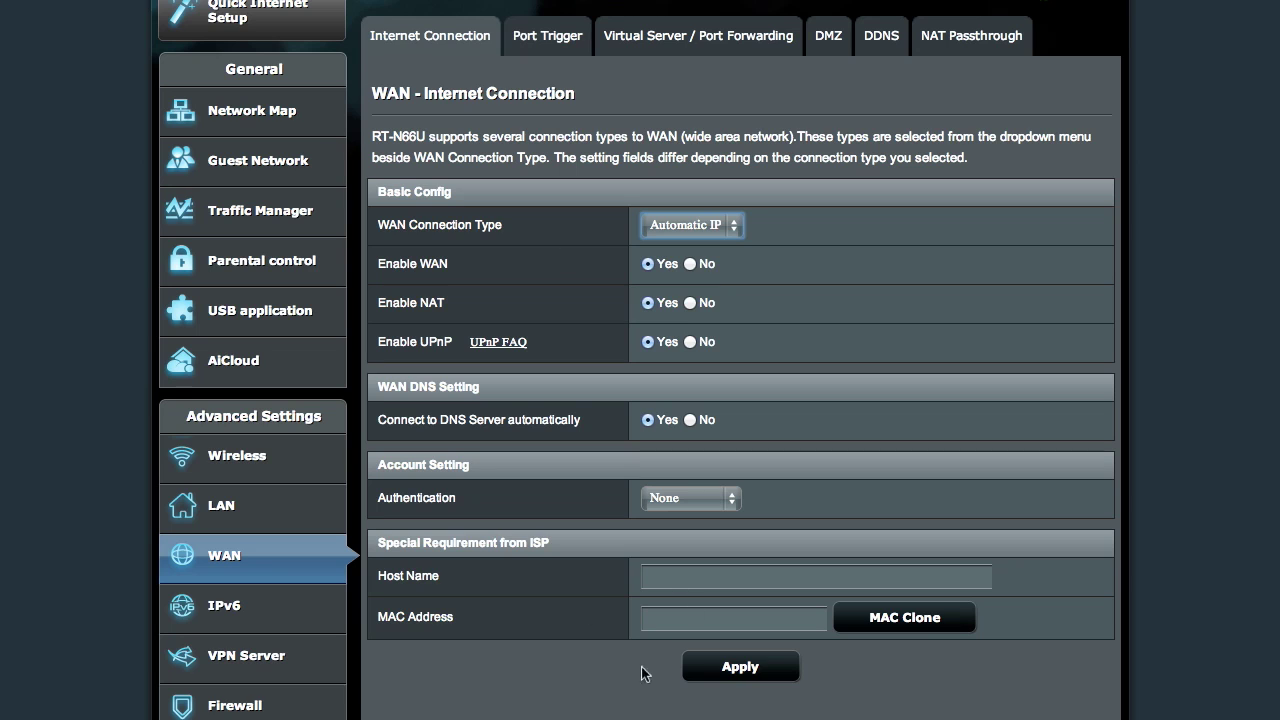
# - Review the WAN settings for Port Trigger, Virtual Server / Port Forwarding, DMZ, DDNS and NAT Passthrough
pyautogui.click(545, 45)
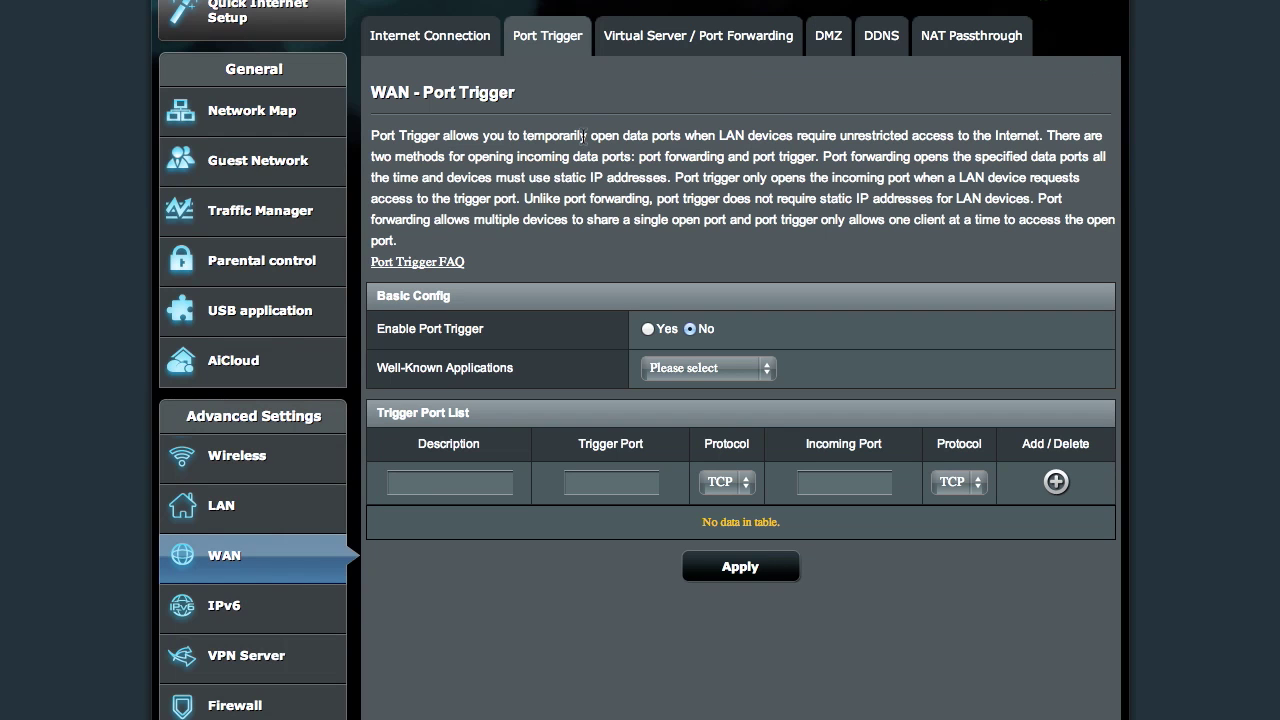
pyautogui.click(729, 50)
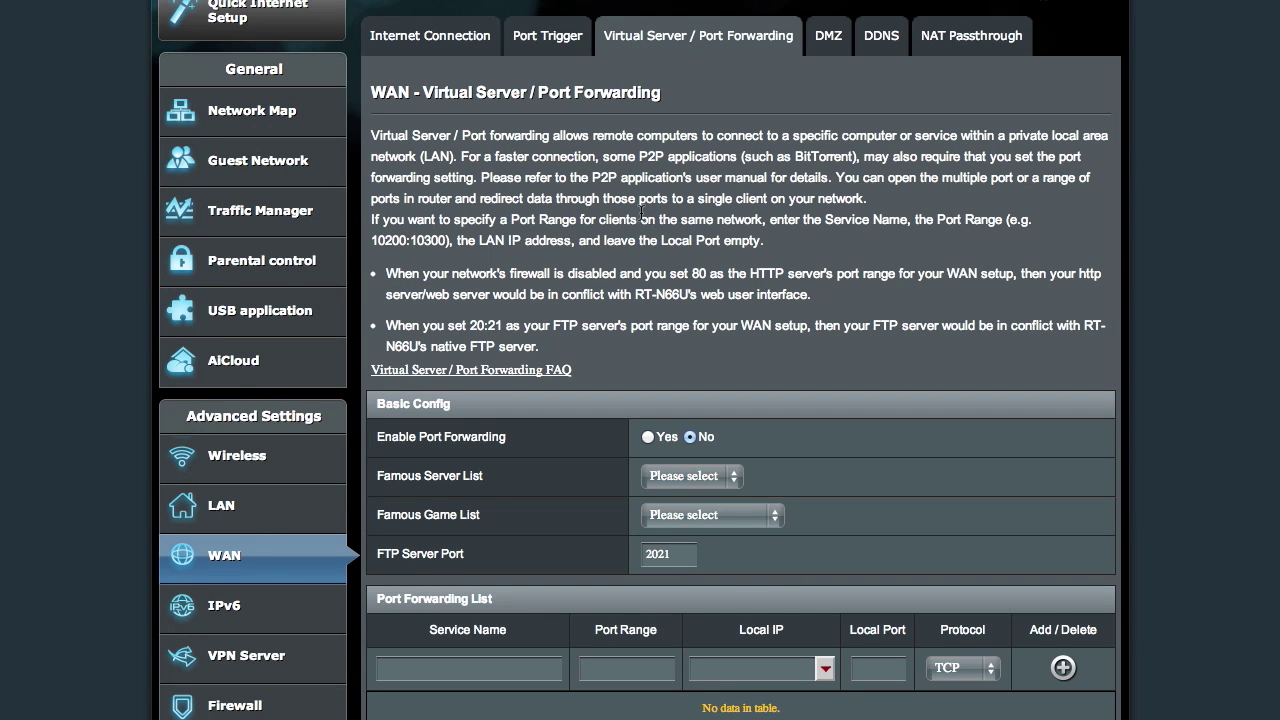
pyautogui.scroll(-1, 662, 225)
pyautogui.scroll(2, 680, 200)
pyautogui.click(845, 58)
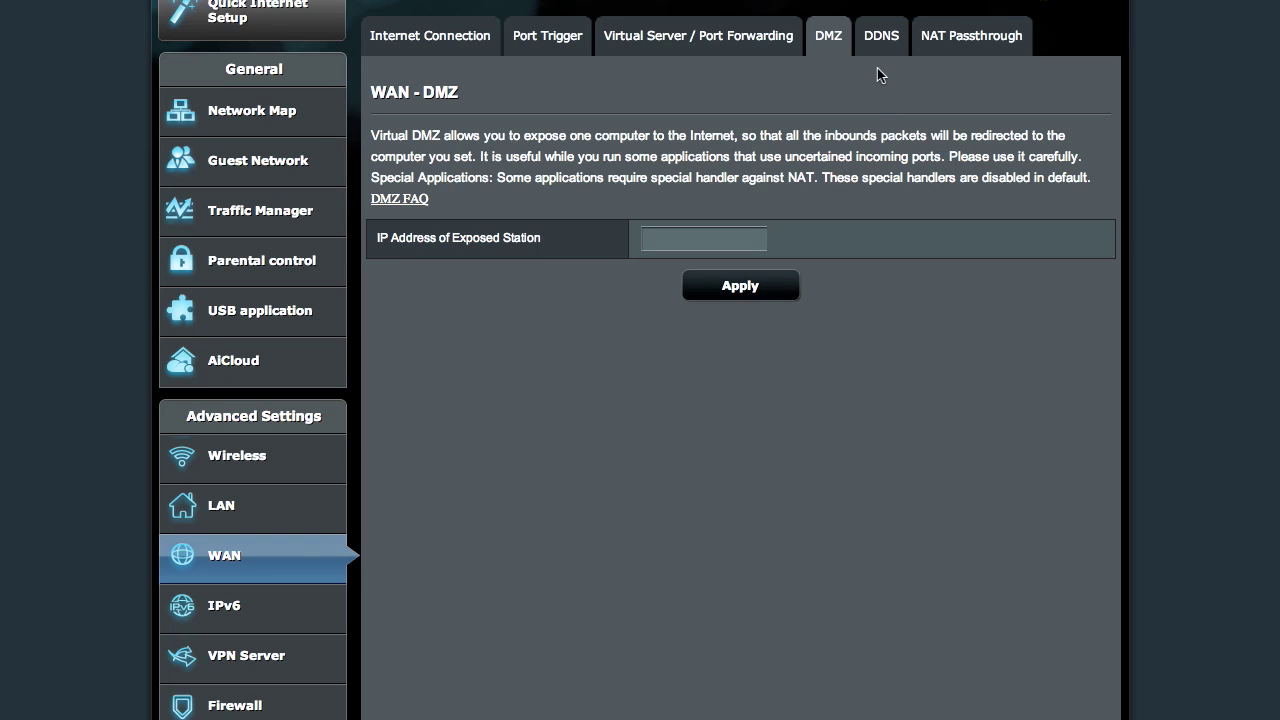
pyautogui.click(880, 40)
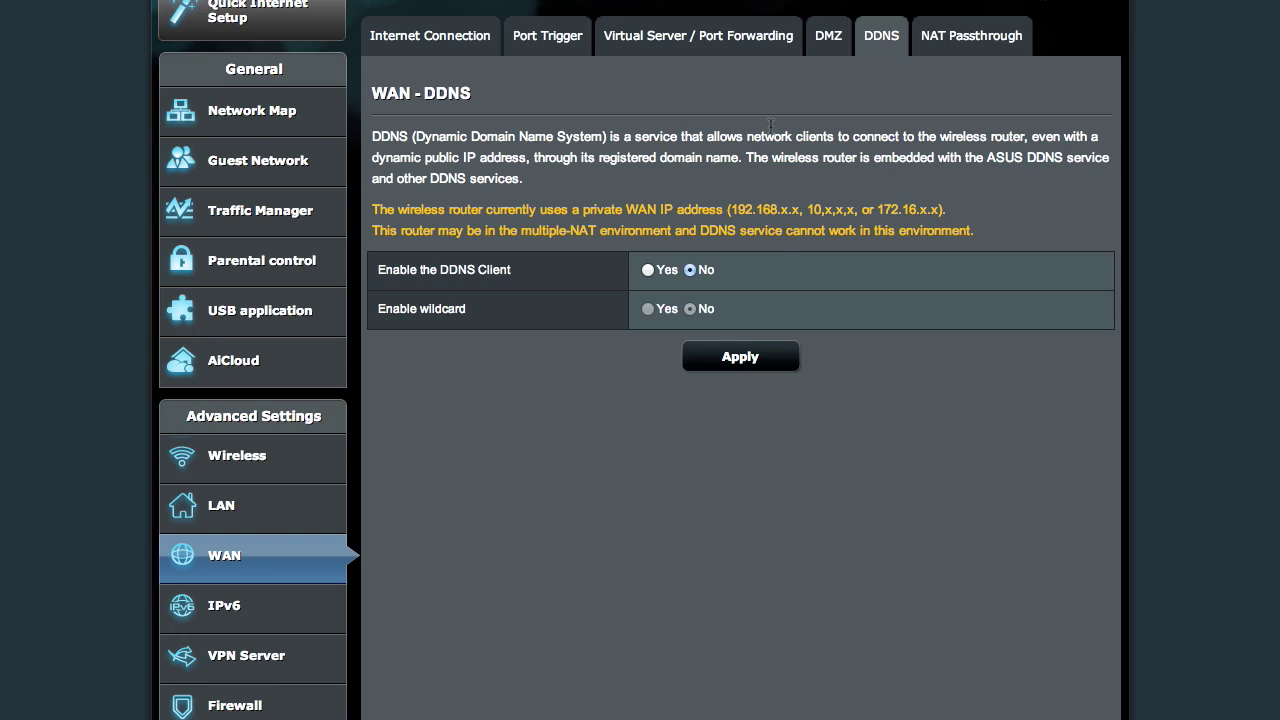
pyautogui.click(980, 37)
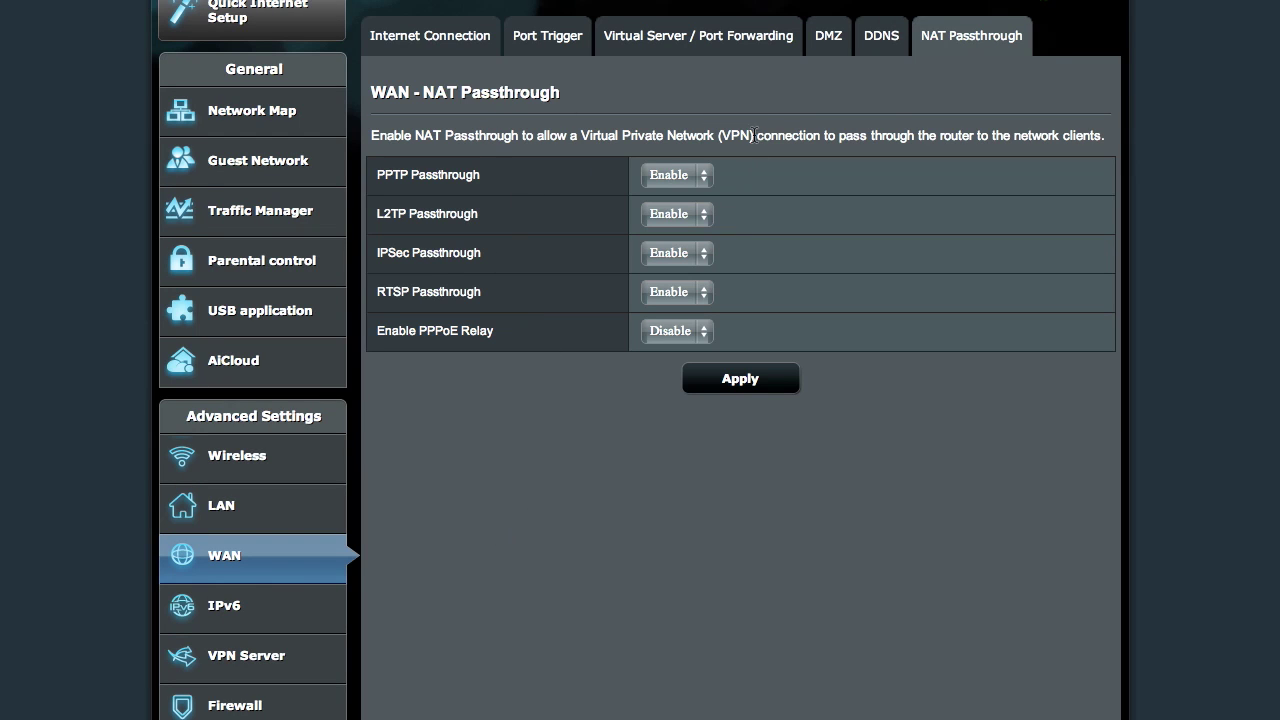
# - Examine the IPv6 connection types, previewing the Native with DHCP-PD settings and returning the connection type to Disable
pyautogui.scroll(-1, 452, 488)
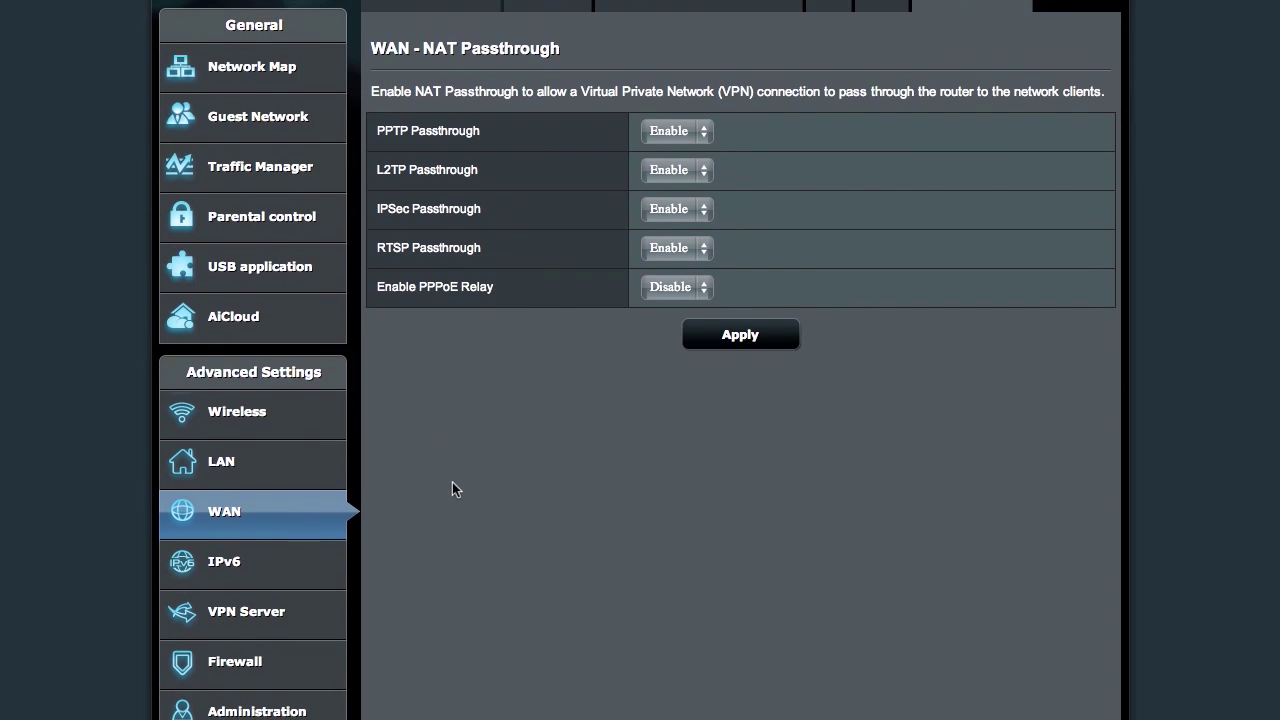
pyautogui.click(271, 551)
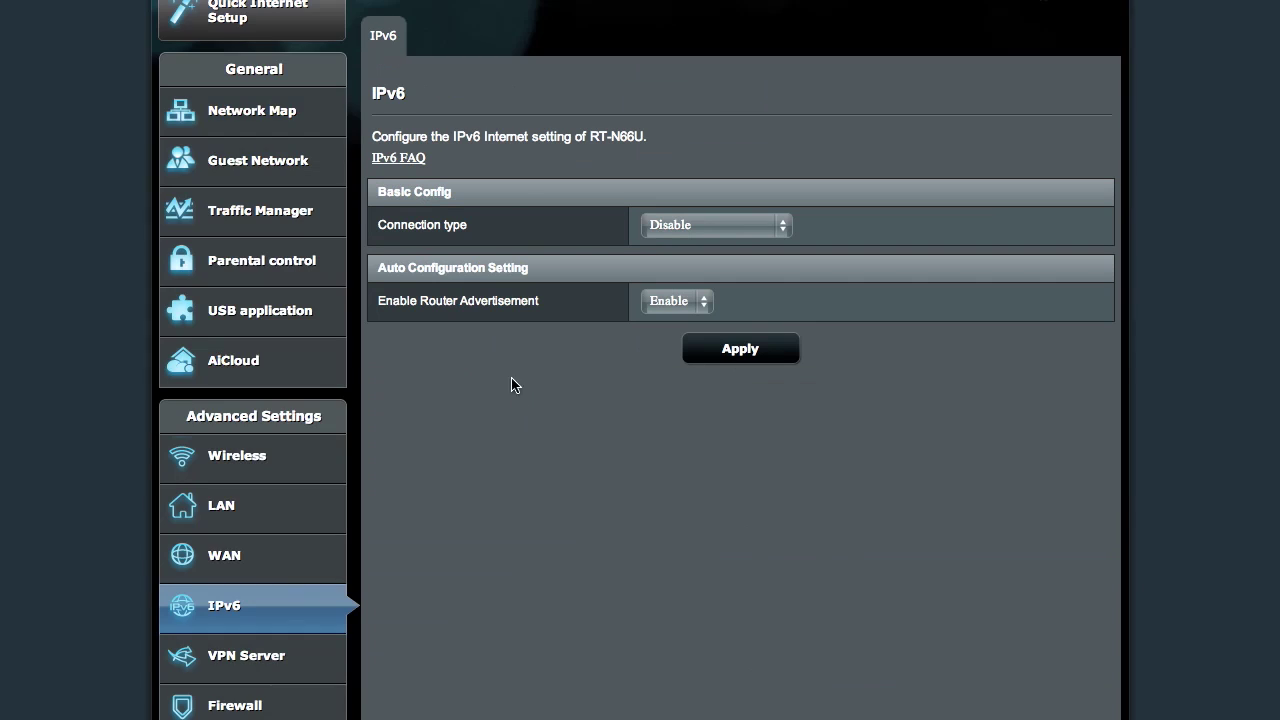
pyautogui.click(725, 227)
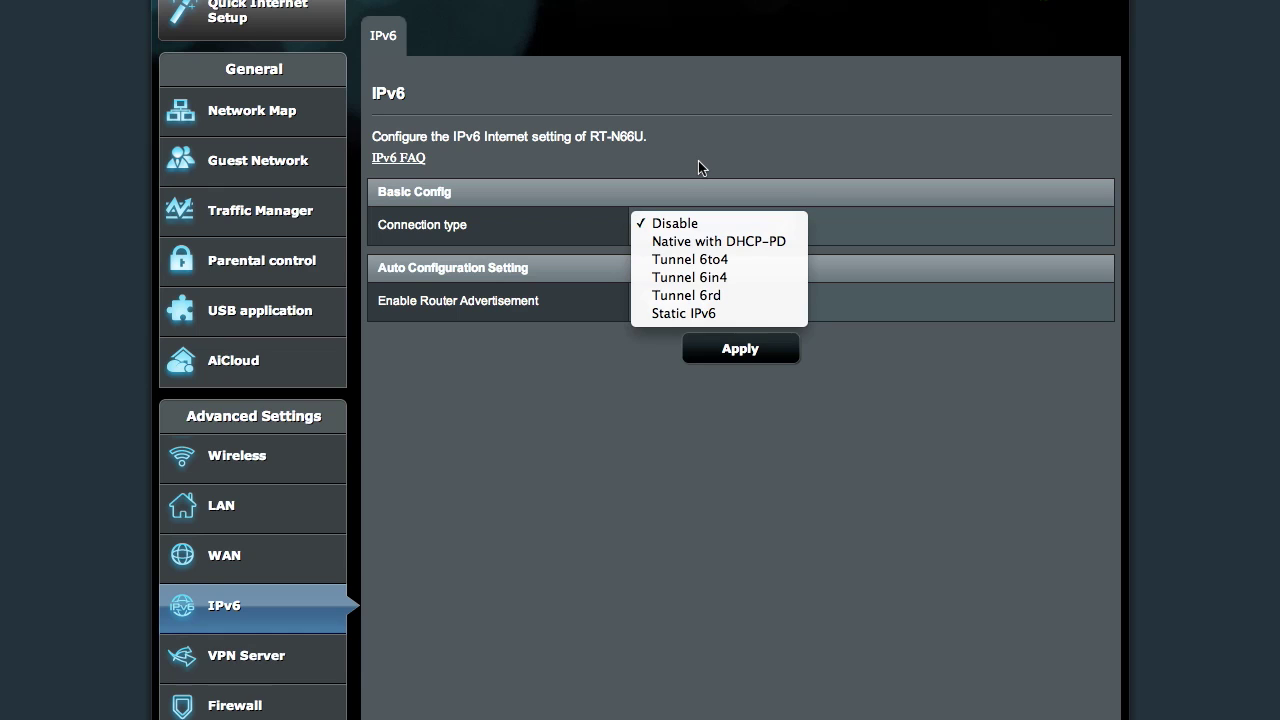
pyautogui.click(770, 242)
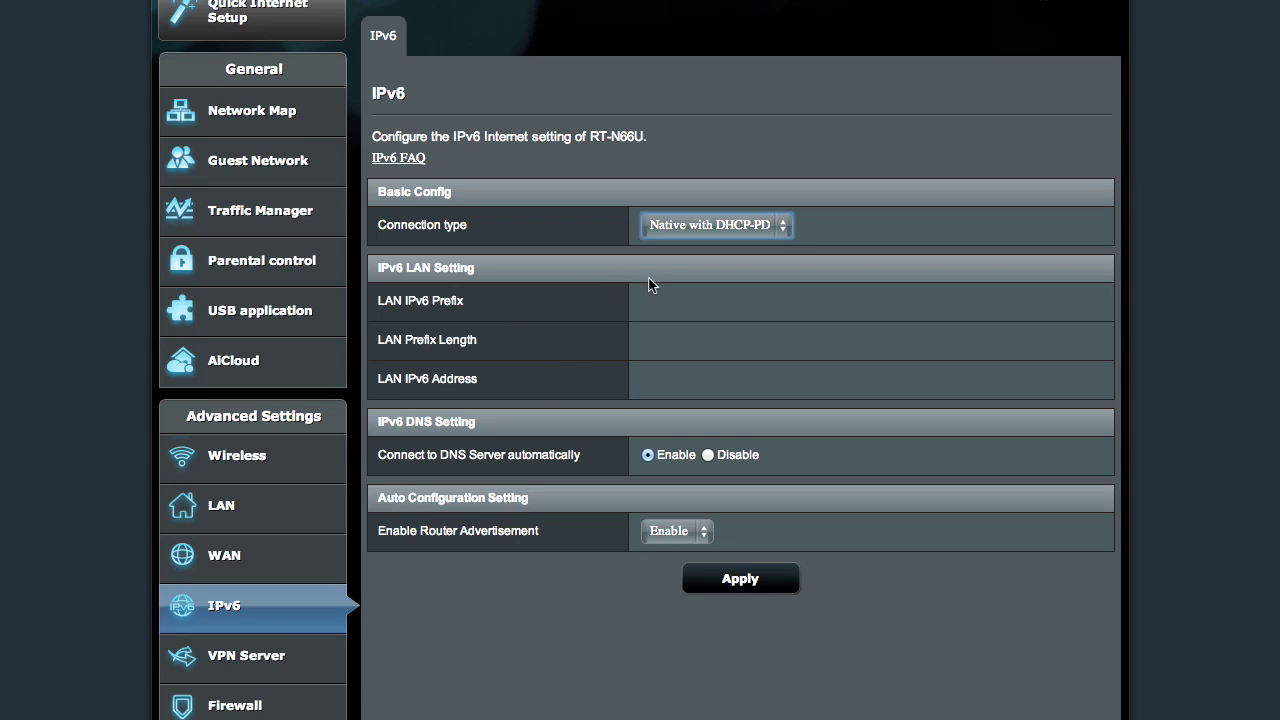
pyautogui.click(709, 228)
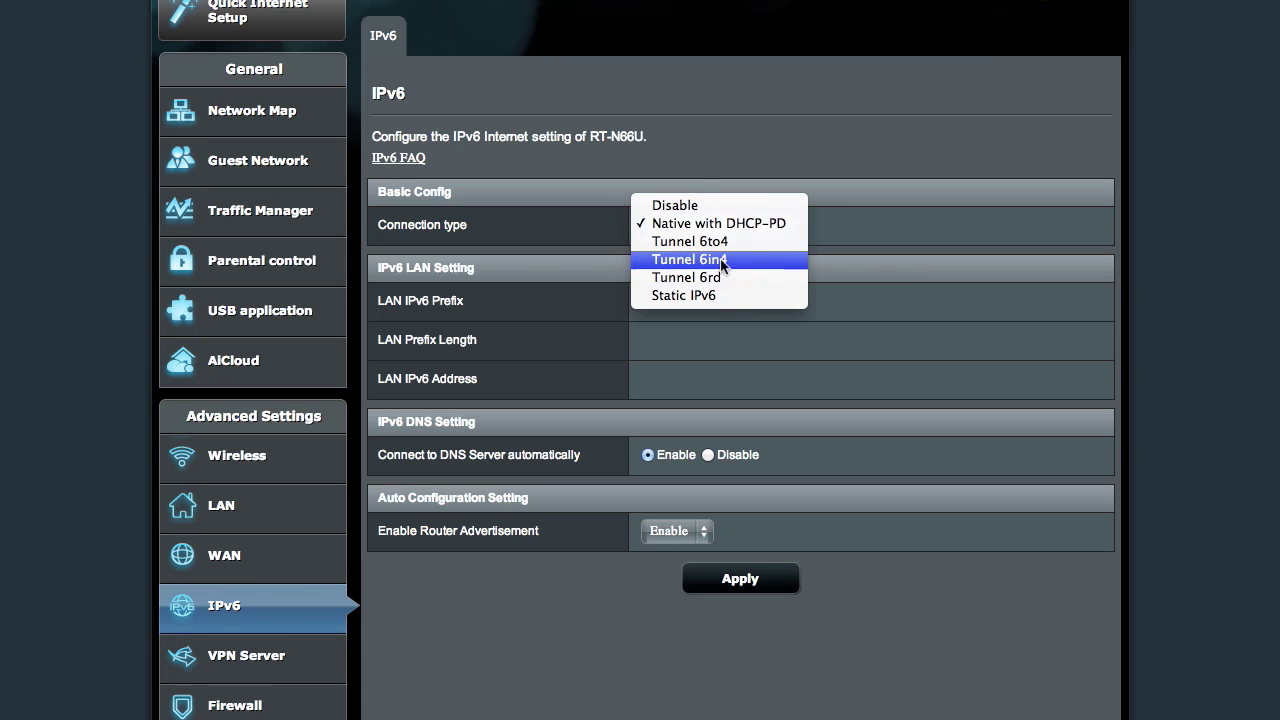
pyautogui.click(692, 206)
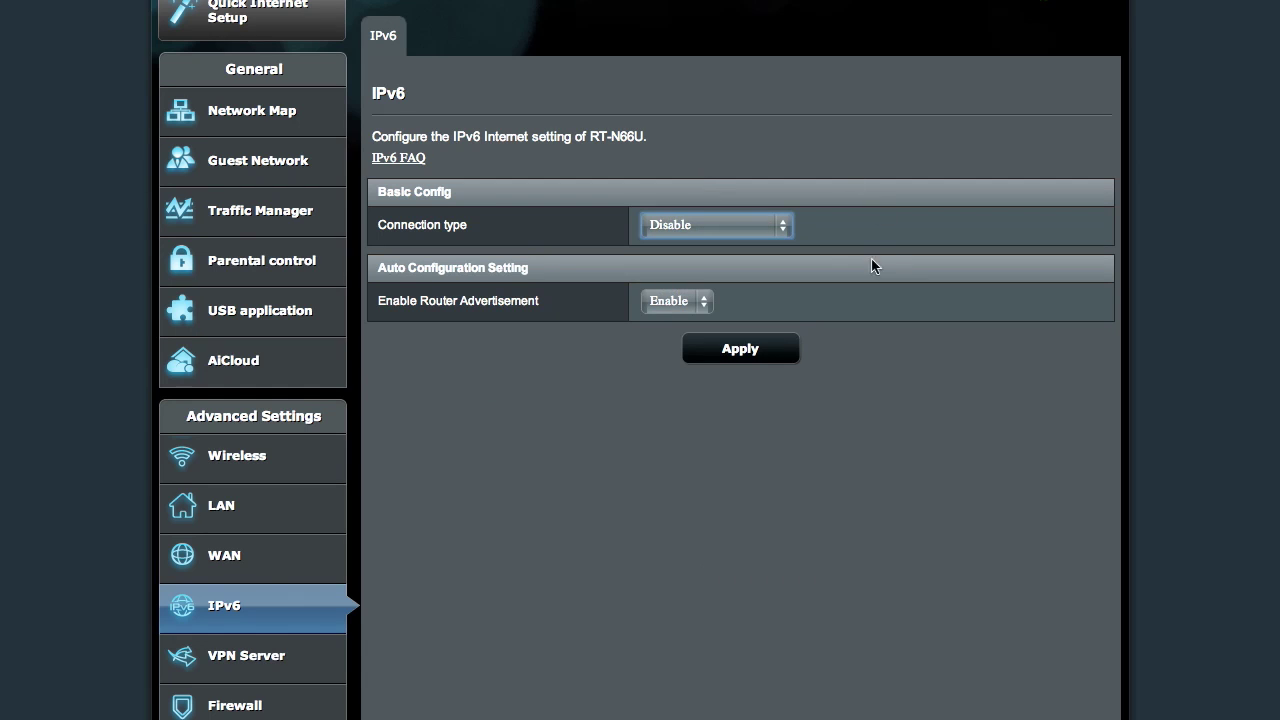
# - Review the VPN Server's basic configuration and its VPN Details settings
pyautogui.scroll(-2, 475, 568)
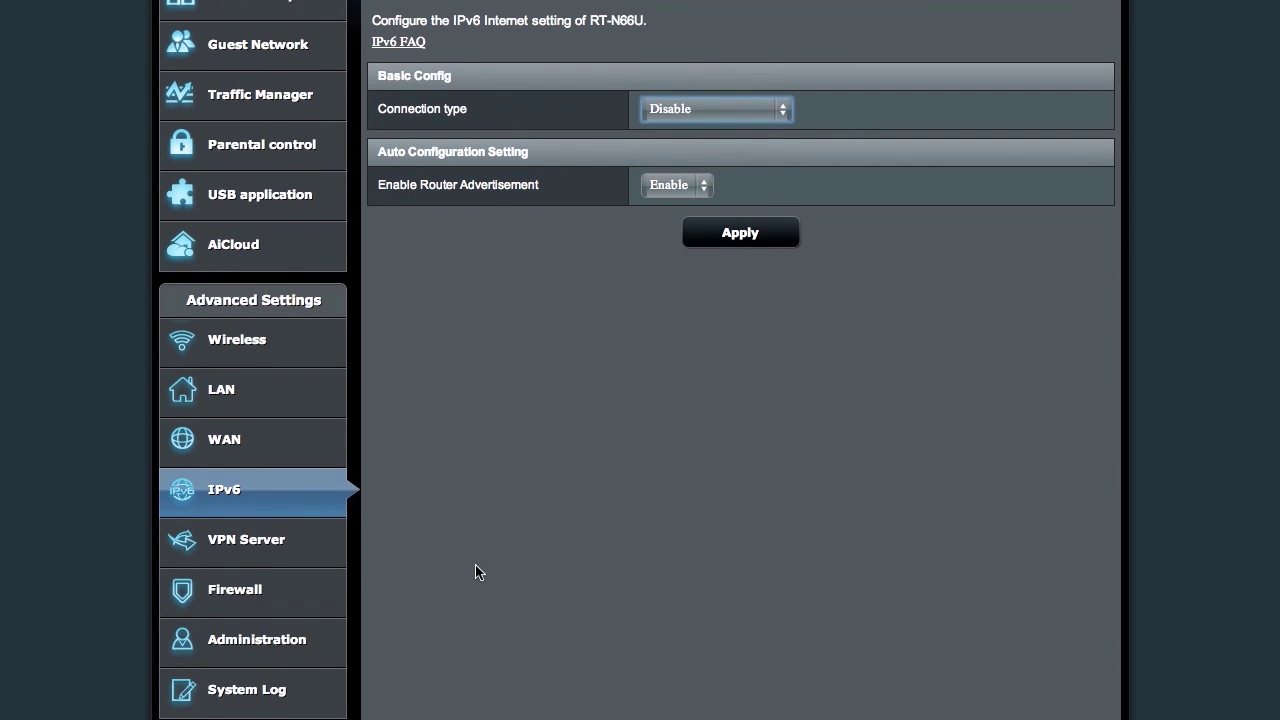
pyautogui.click(244, 537)
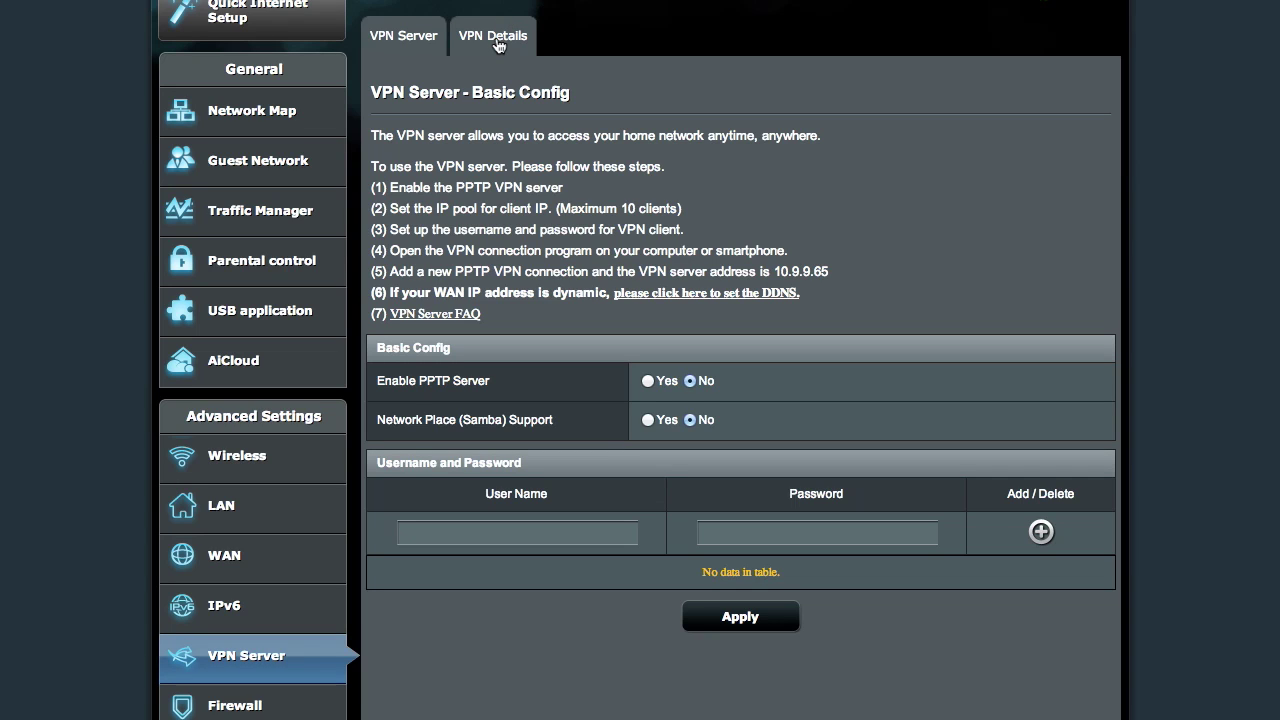
pyautogui.click(495, 38)
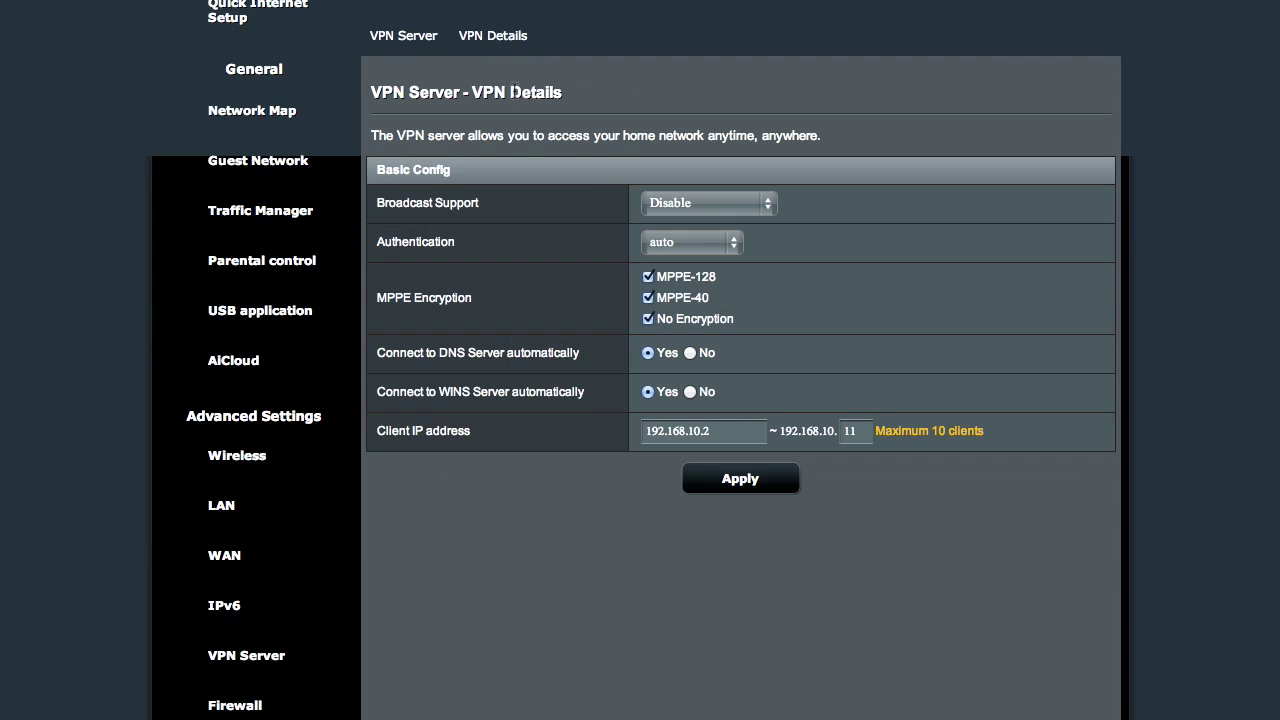
# - Review the firewall's General settings and compare its URL Filter and Keyword Filter pages
pyautogui.scroll(-2, 431, 585)
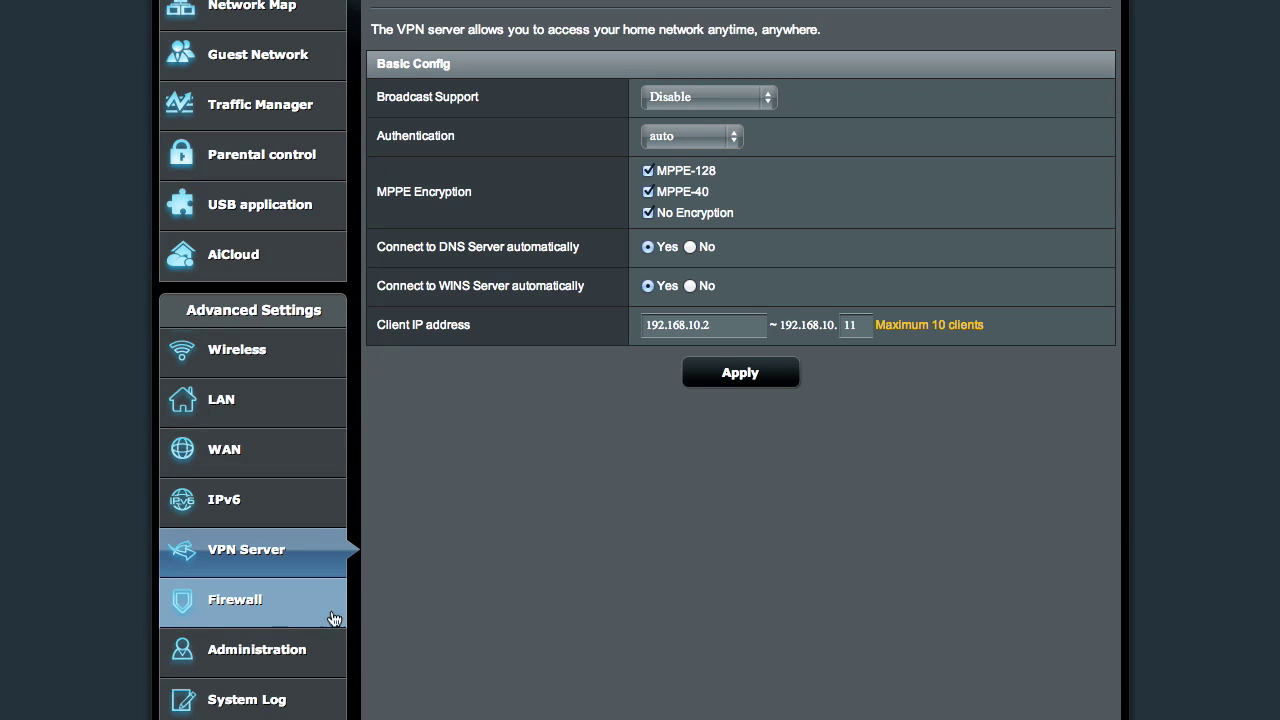
pyautogui.click(283, 607)
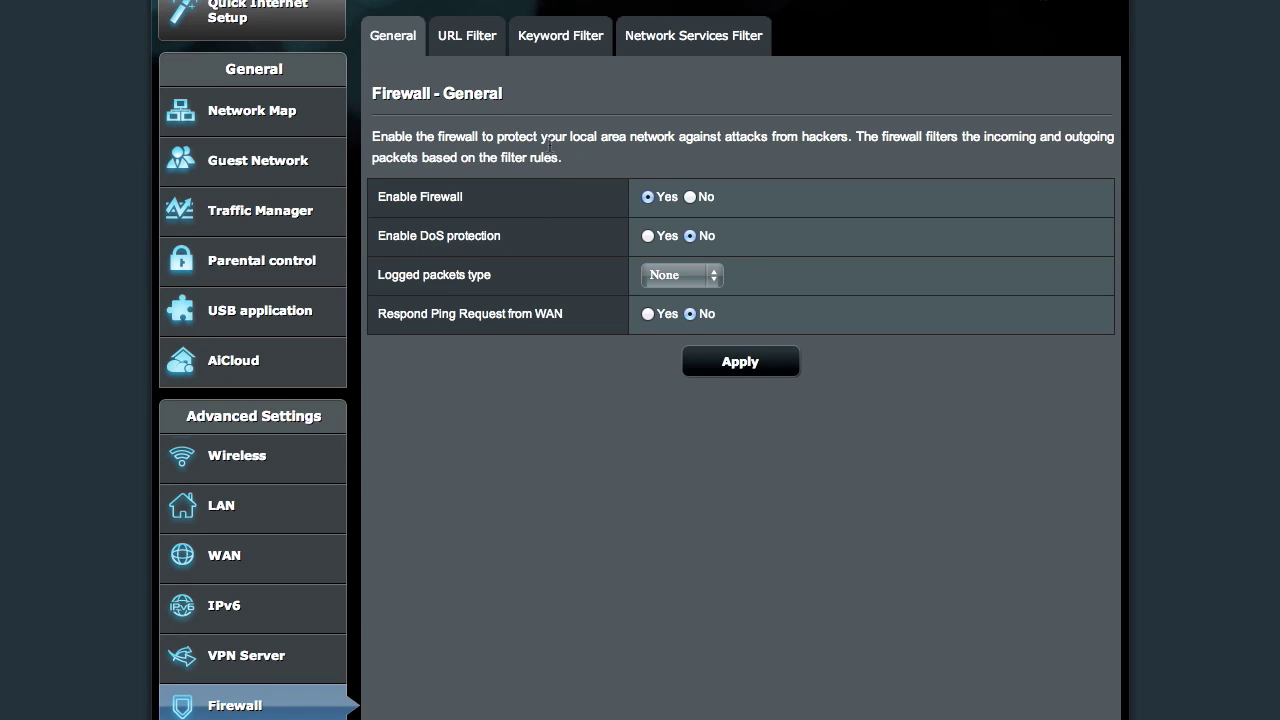
pyautogui.click(464, 42)
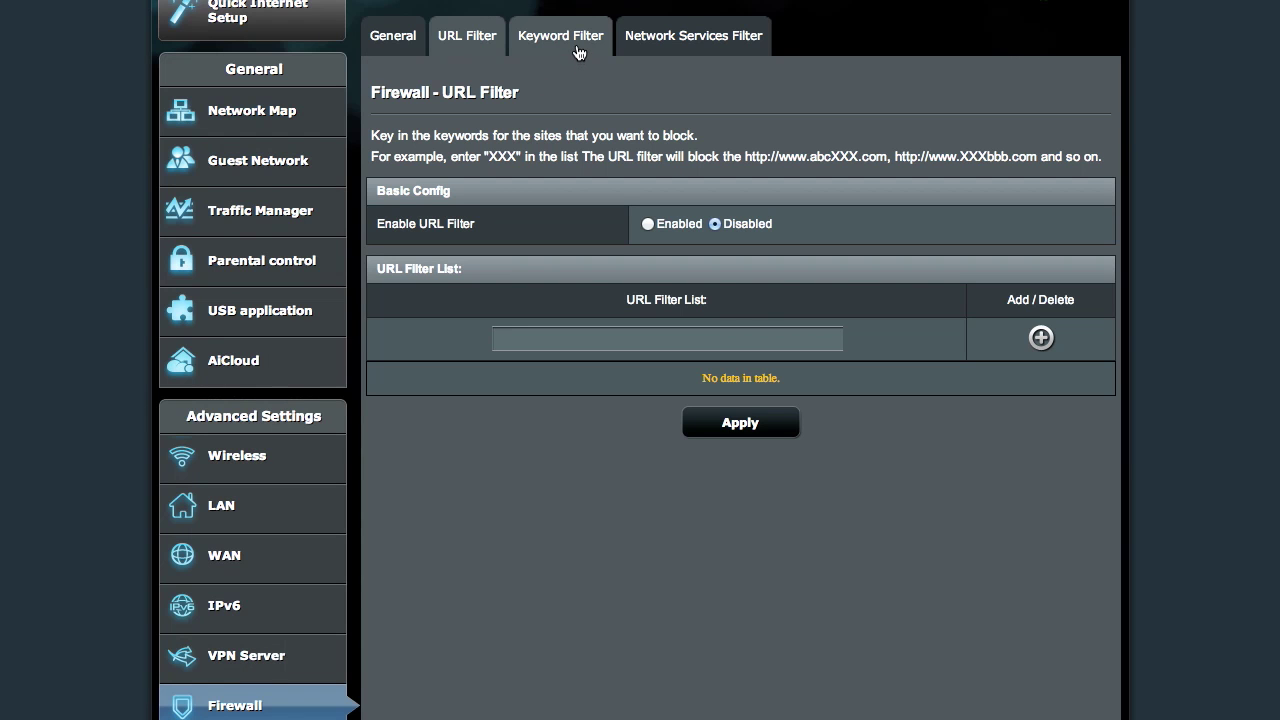
pyautogui.click(577, 48)
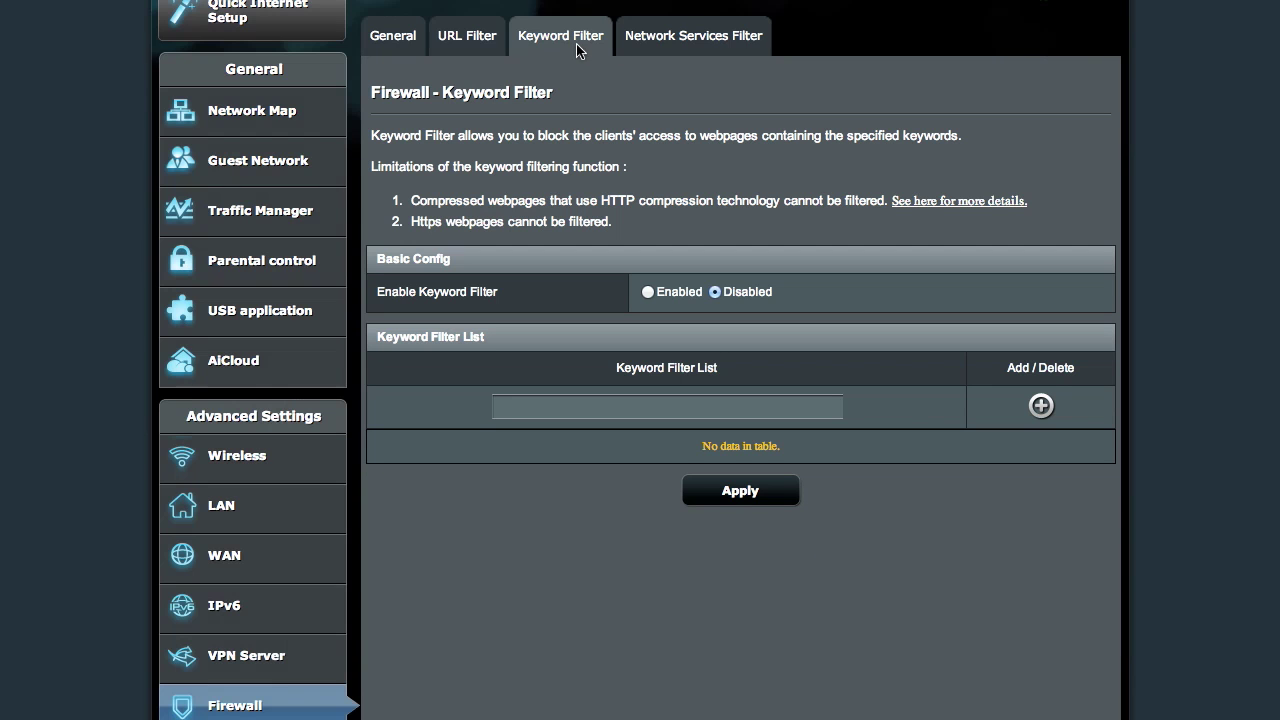
pyautogui.click(473, 44)
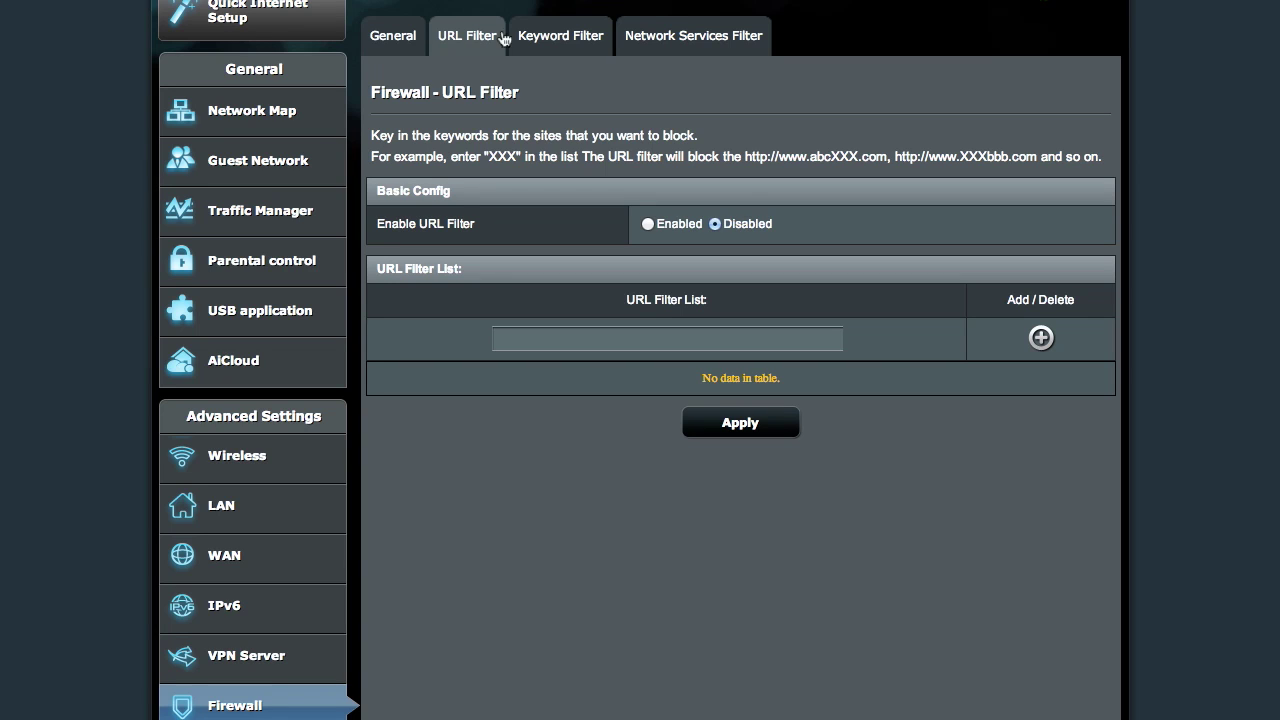
pyautogui.click(572, 36)
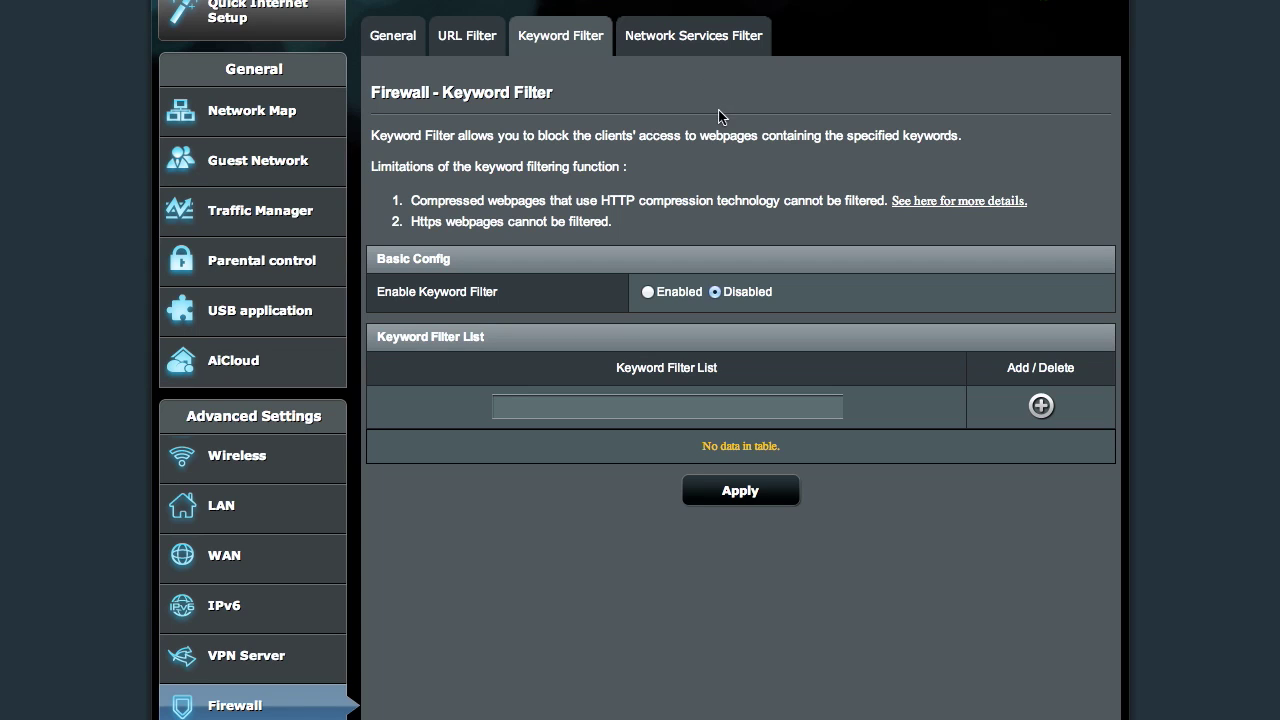
# - Read through the firewall's Network Services Filter page, including the Black List and White List explanations and schedule settings
pyautogui.click(694, 44)
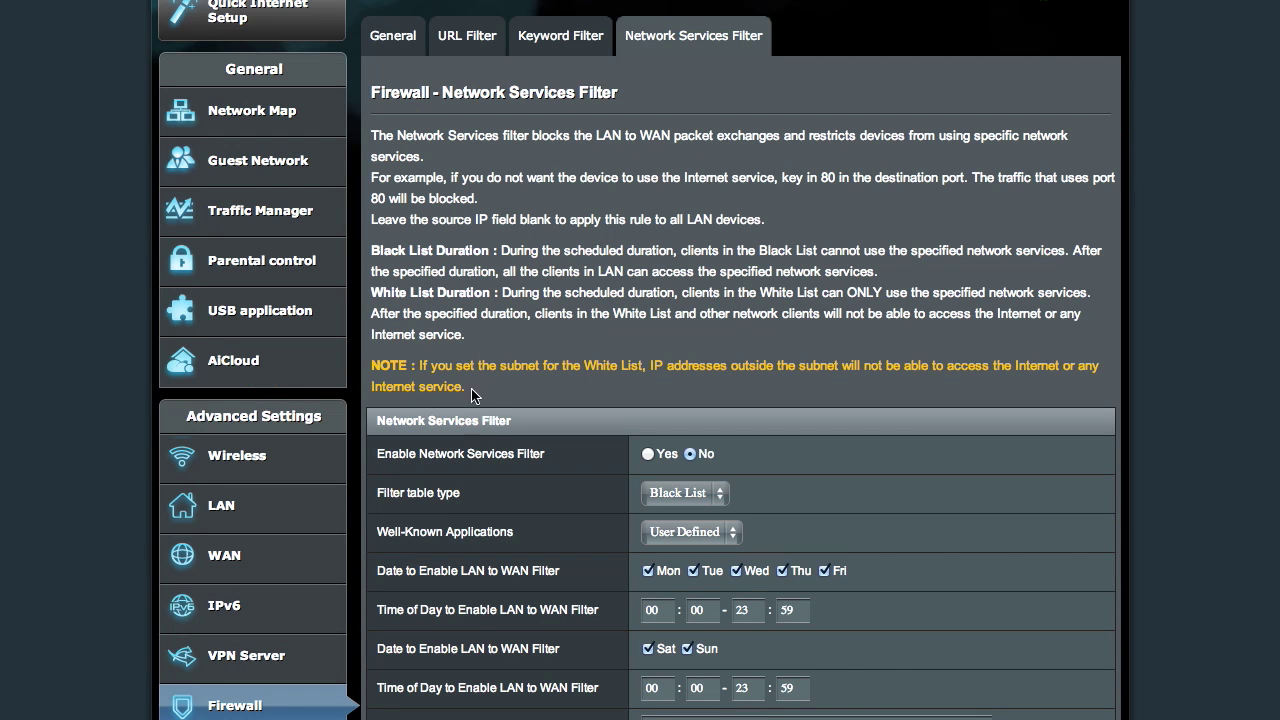
pyautogui.scroll(-1, 490, 308)
pyautogui.scroll(-5, 490, 308)
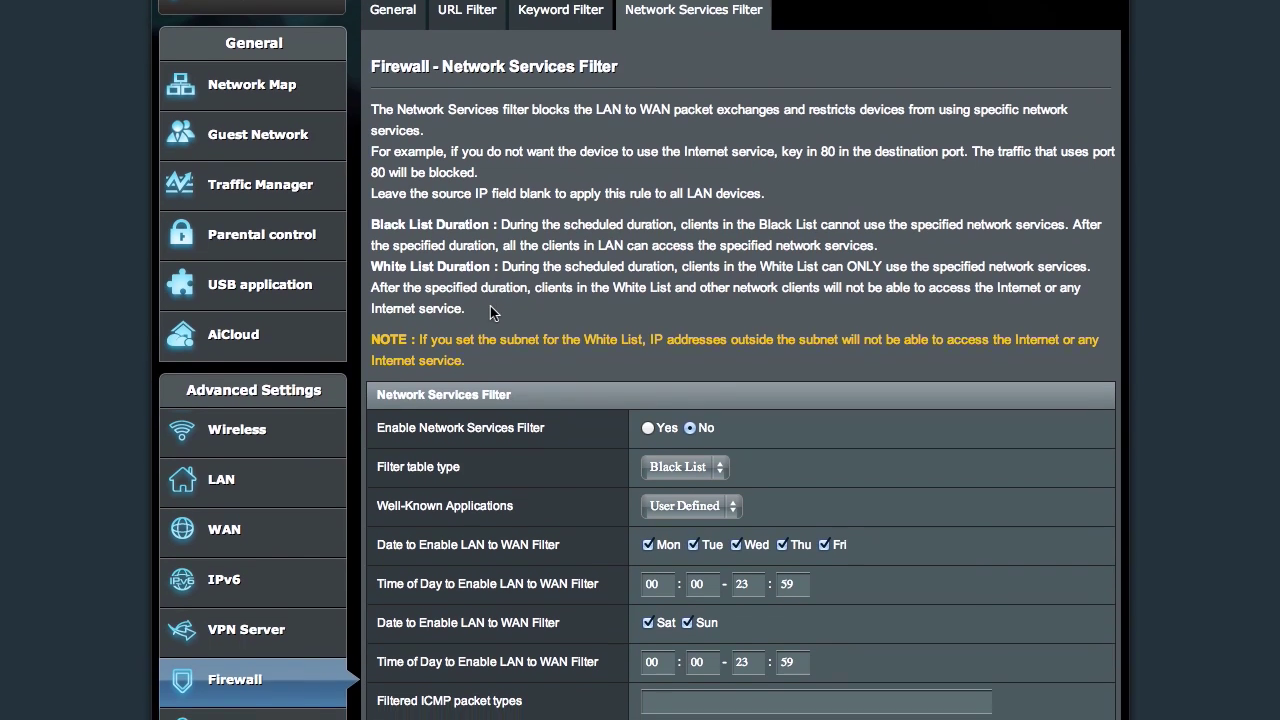
# - Review the Administration section's operation modes, system login and time settings, and Firmware Upgrade page
pyautogui.scroll(-3, 490, 308)
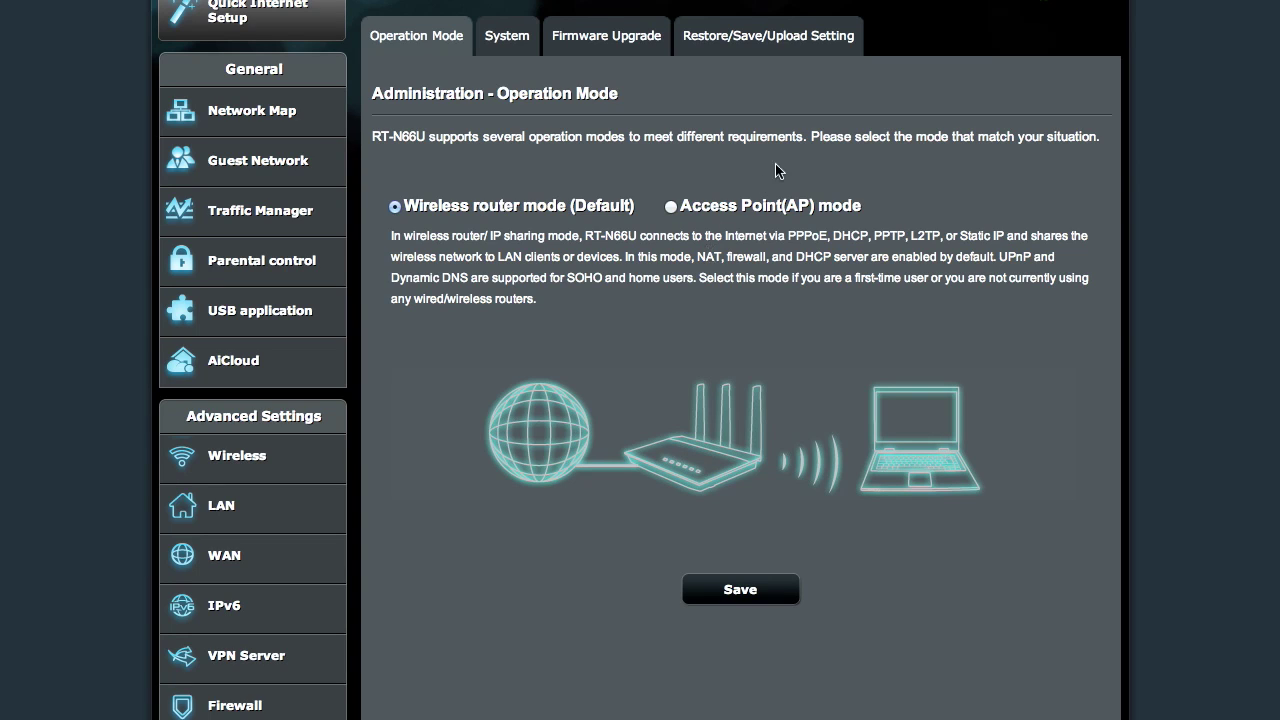
pyautogui.click(500, 38)
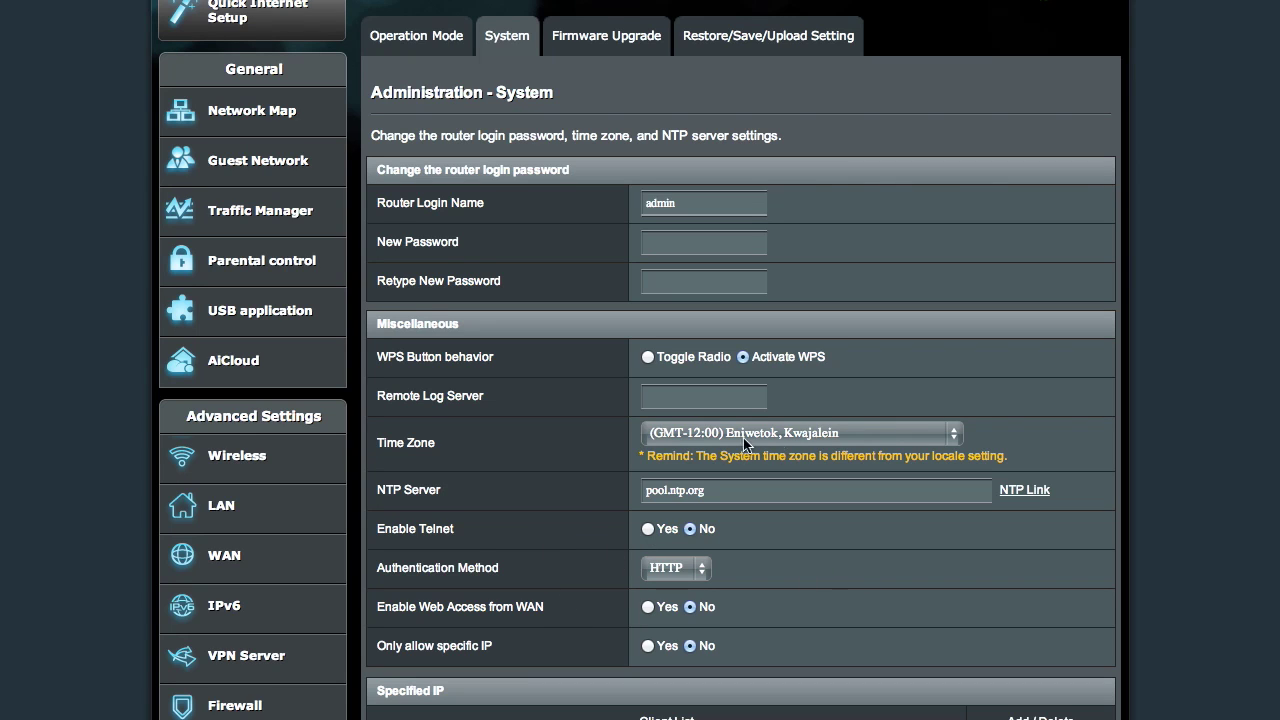
pyautogui.scroll(-2, 590, 480)
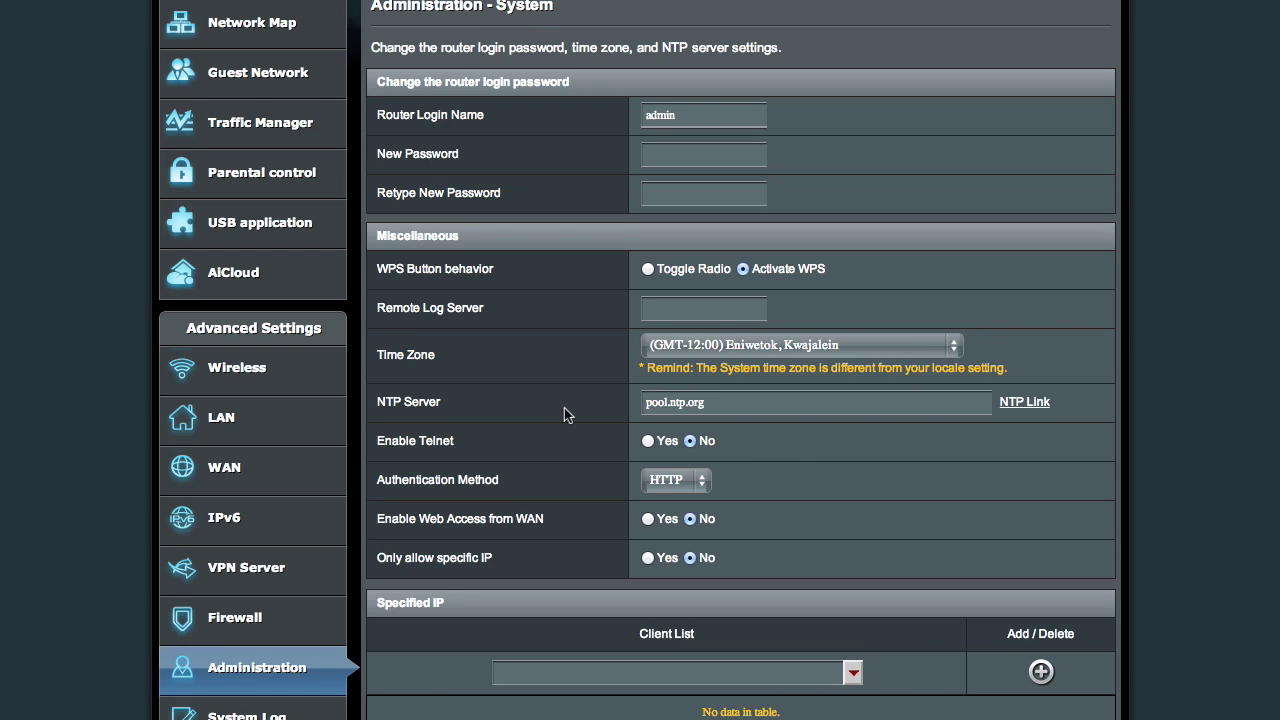
pyautogui.scroll(2, 564, 408)
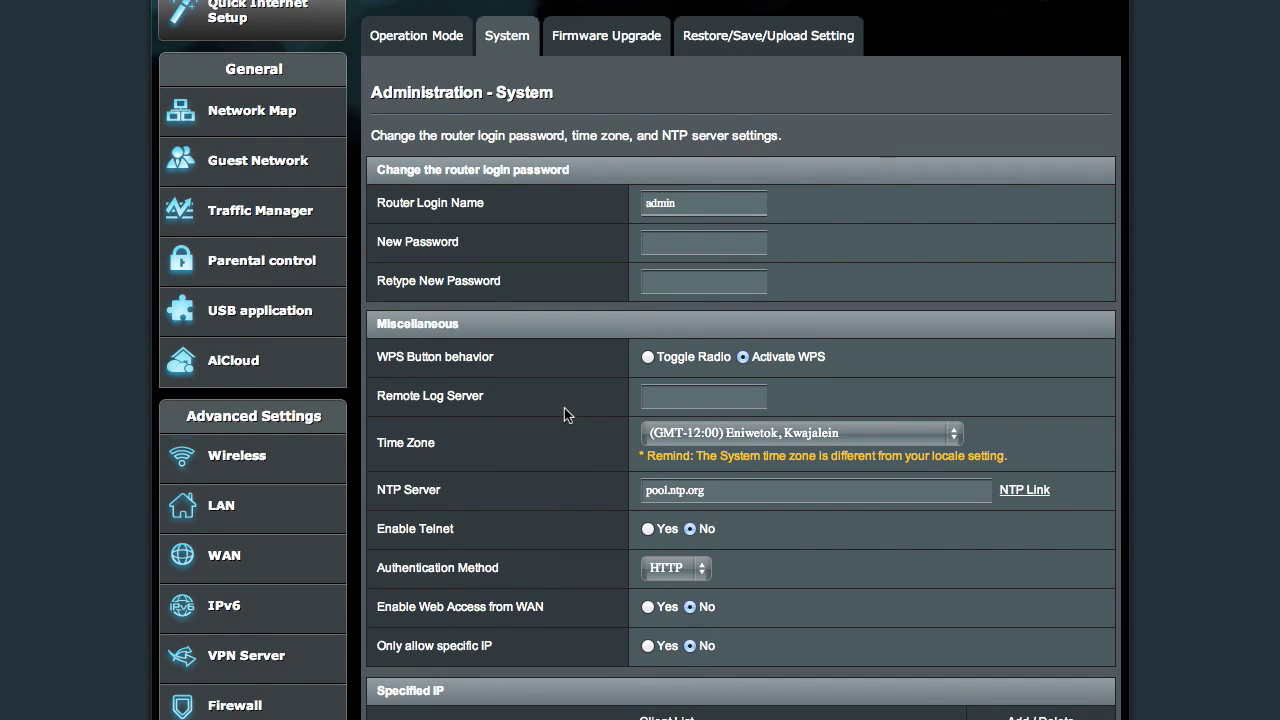
pyautogui.click(612, 35)
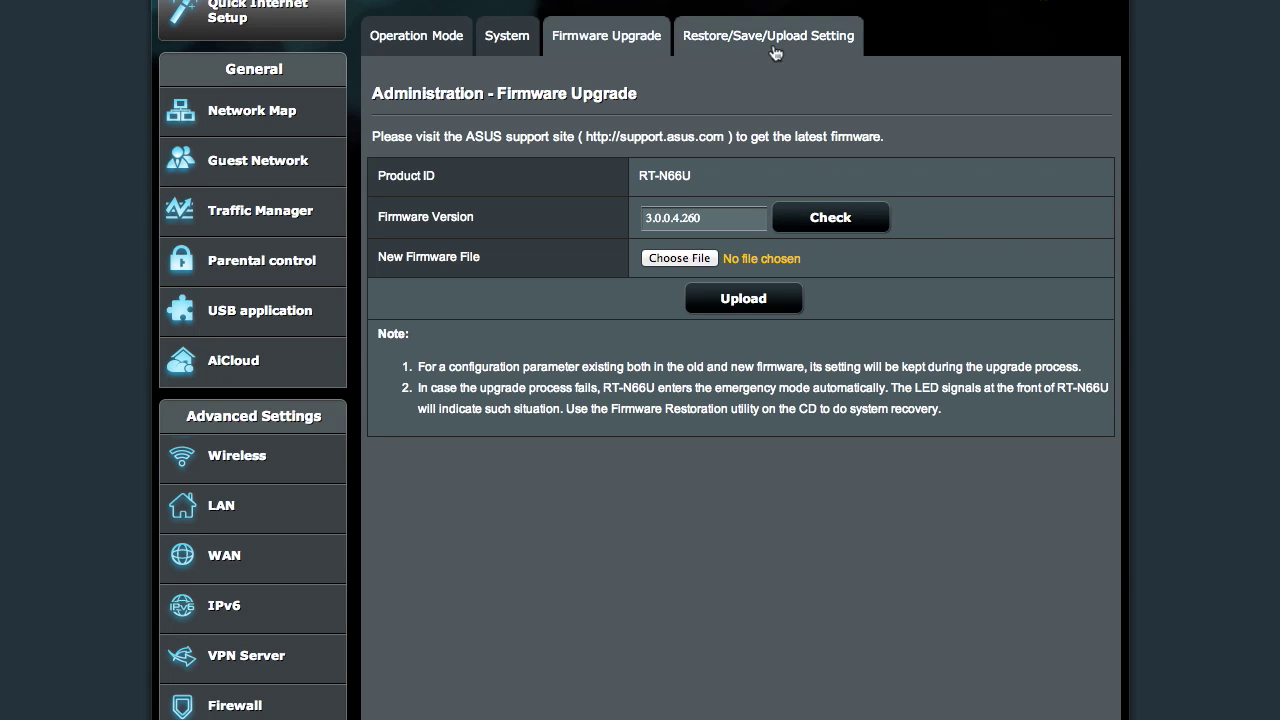
# - Open the System Log and read through the General Log entries from the earliest boot messages to the latest
pyautogui.scroll(-2, 369, 612)
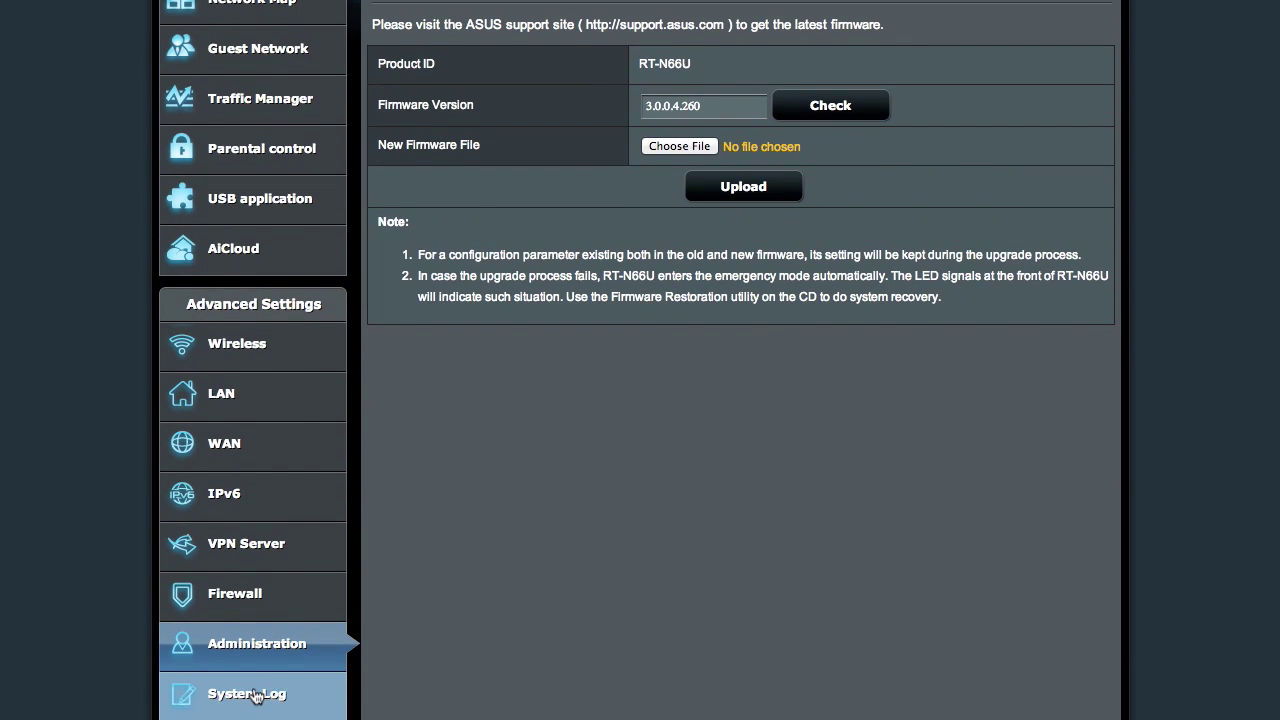
pyautogui.click(250, 692)
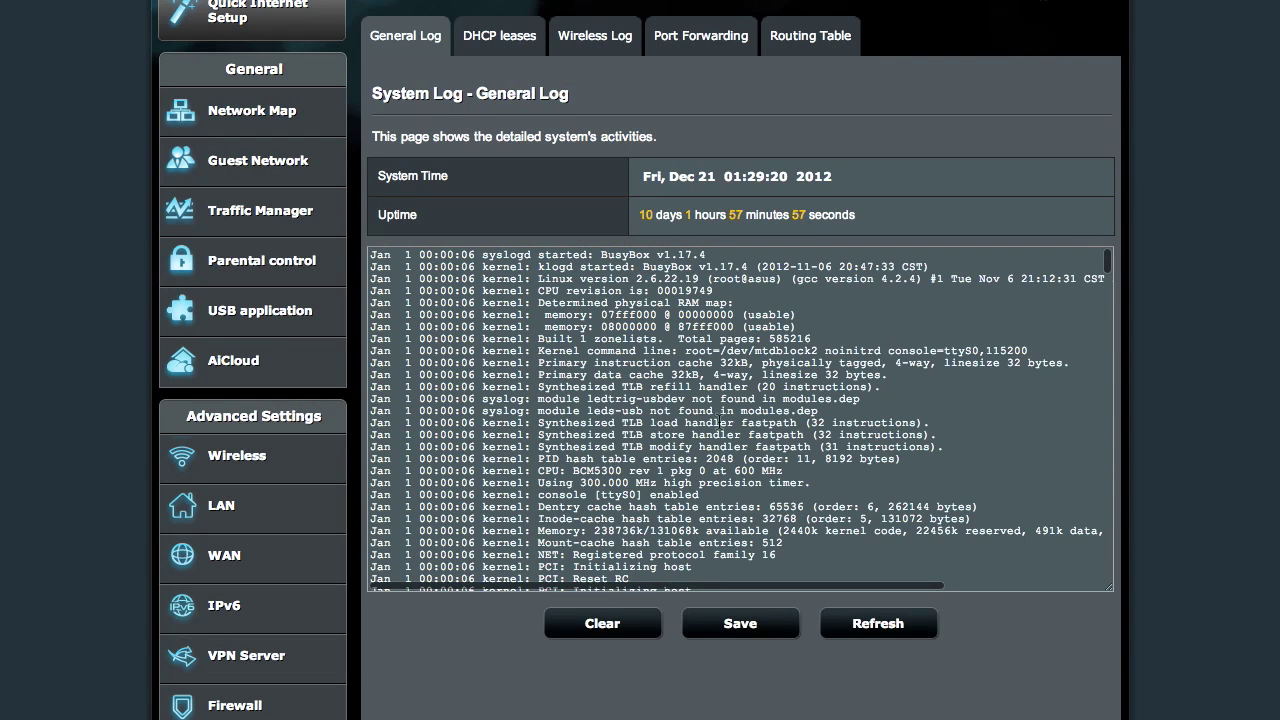
pyautogui.scroll(-5, 839, 412)
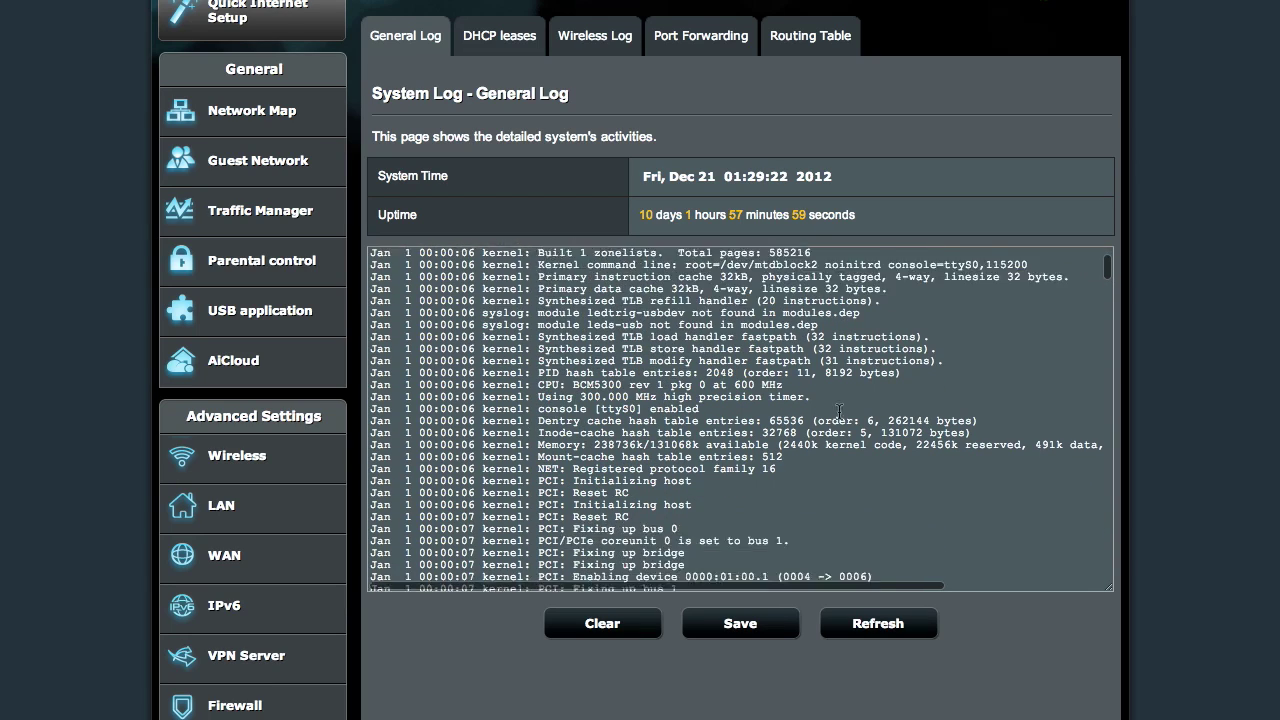
pyautogui.scroll(-10, 839, 417)
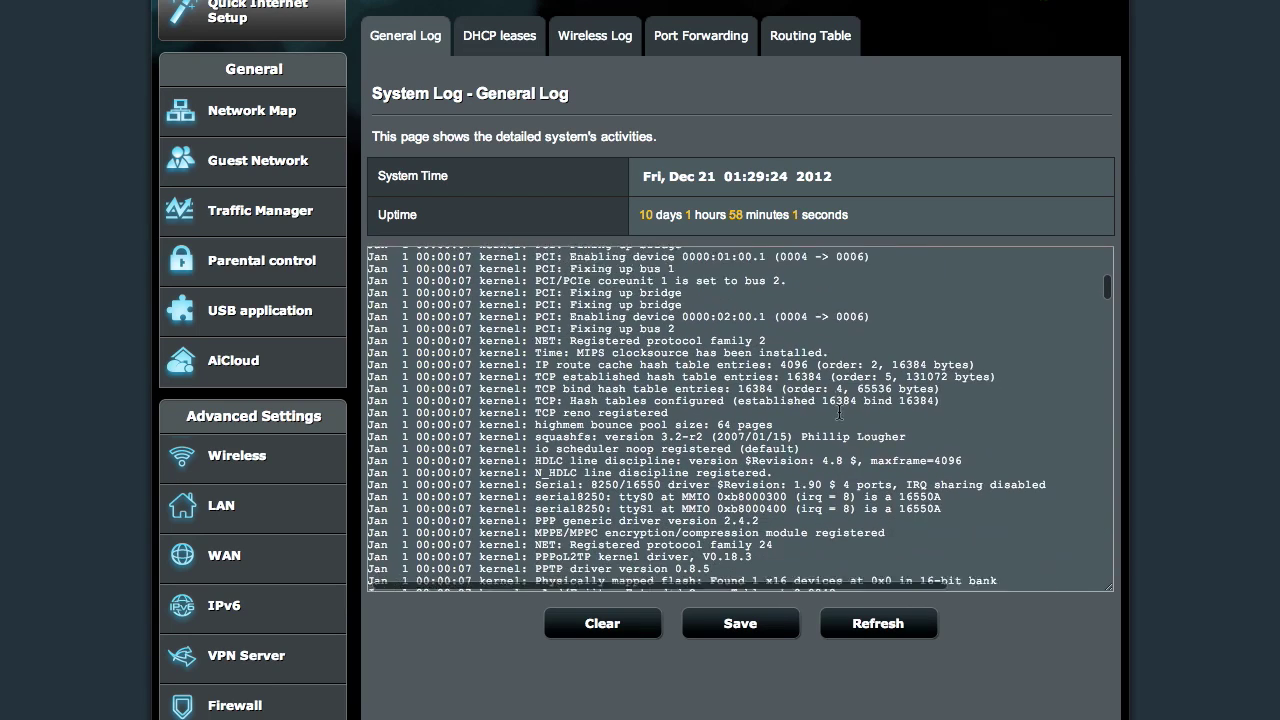
pyautogui.scroll(-15, 839, 414)
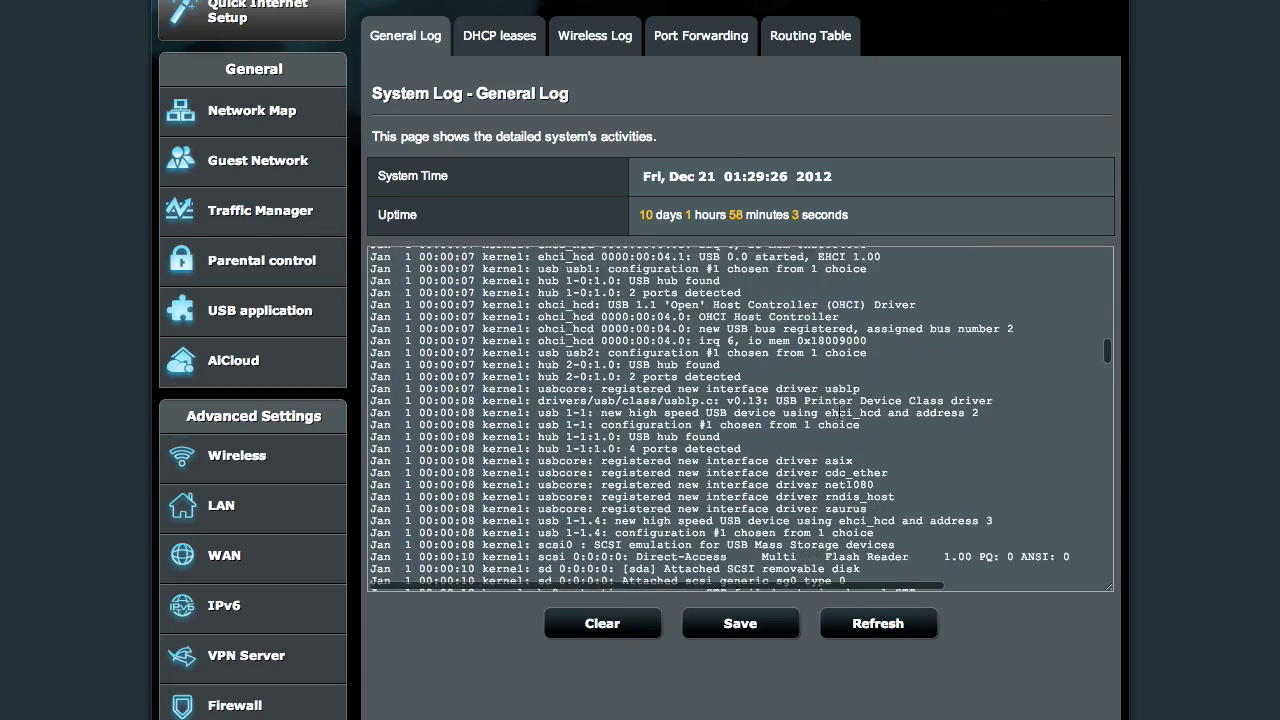
pyautogui.scroll(-15, 839, 417)
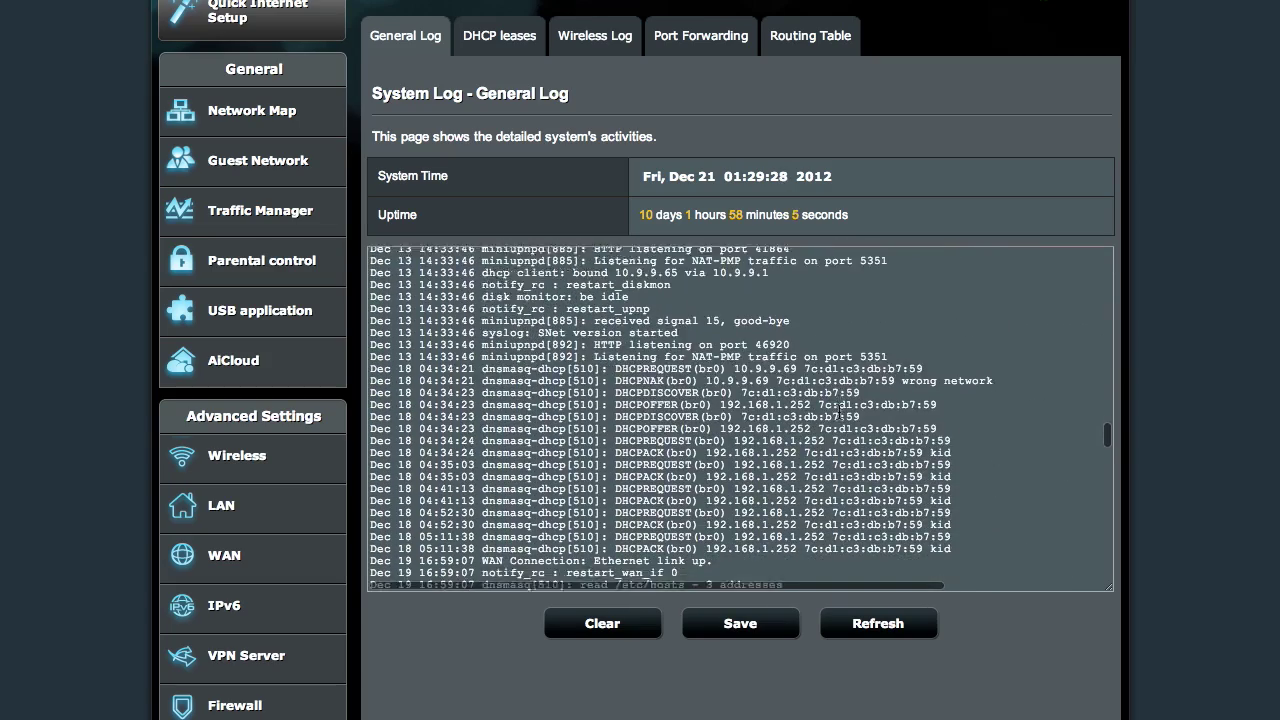
pyautogui.scroll(-10, 839, 417)
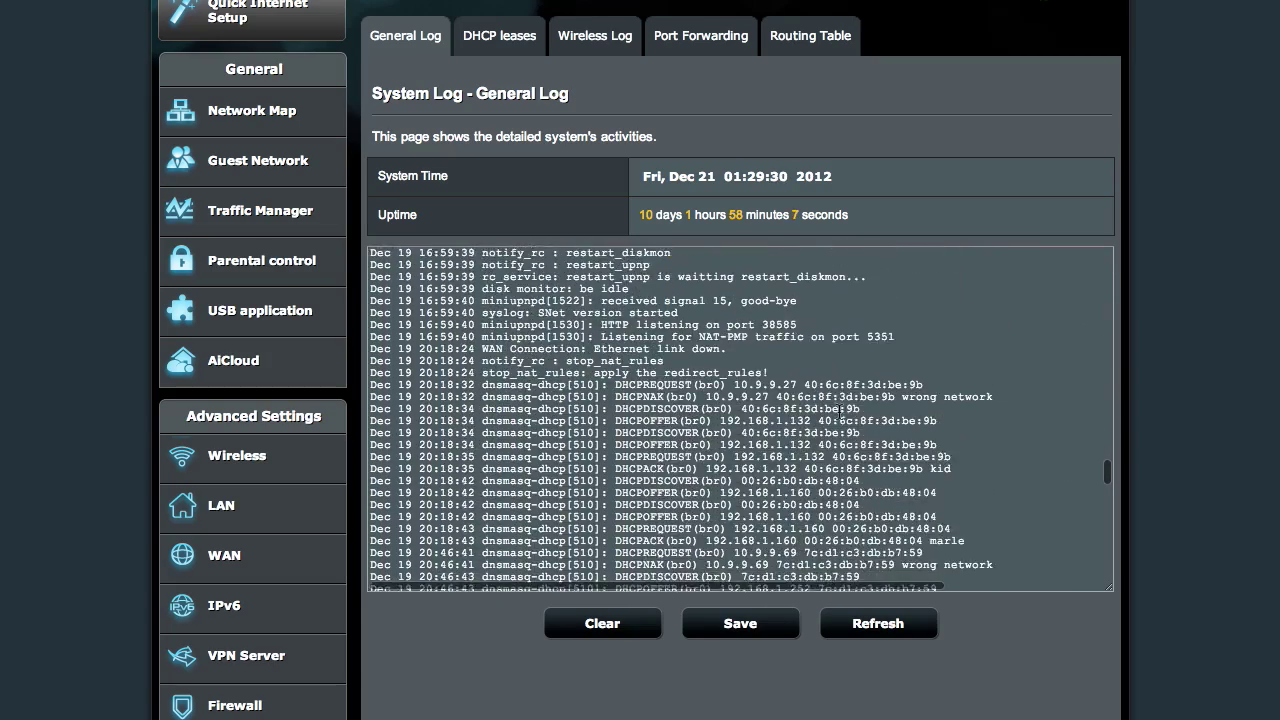
pyautogui.scroll(-15, 839, 414)
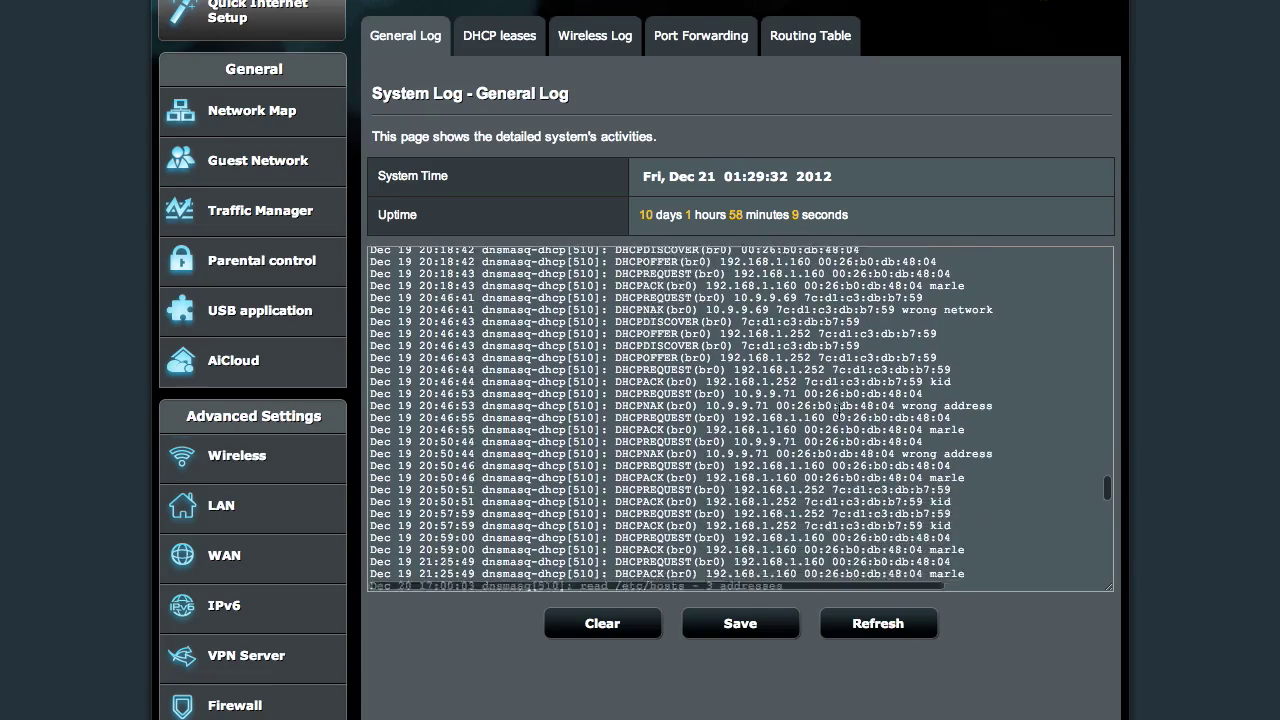
pyautogui.scroll(-5, 840, 412)
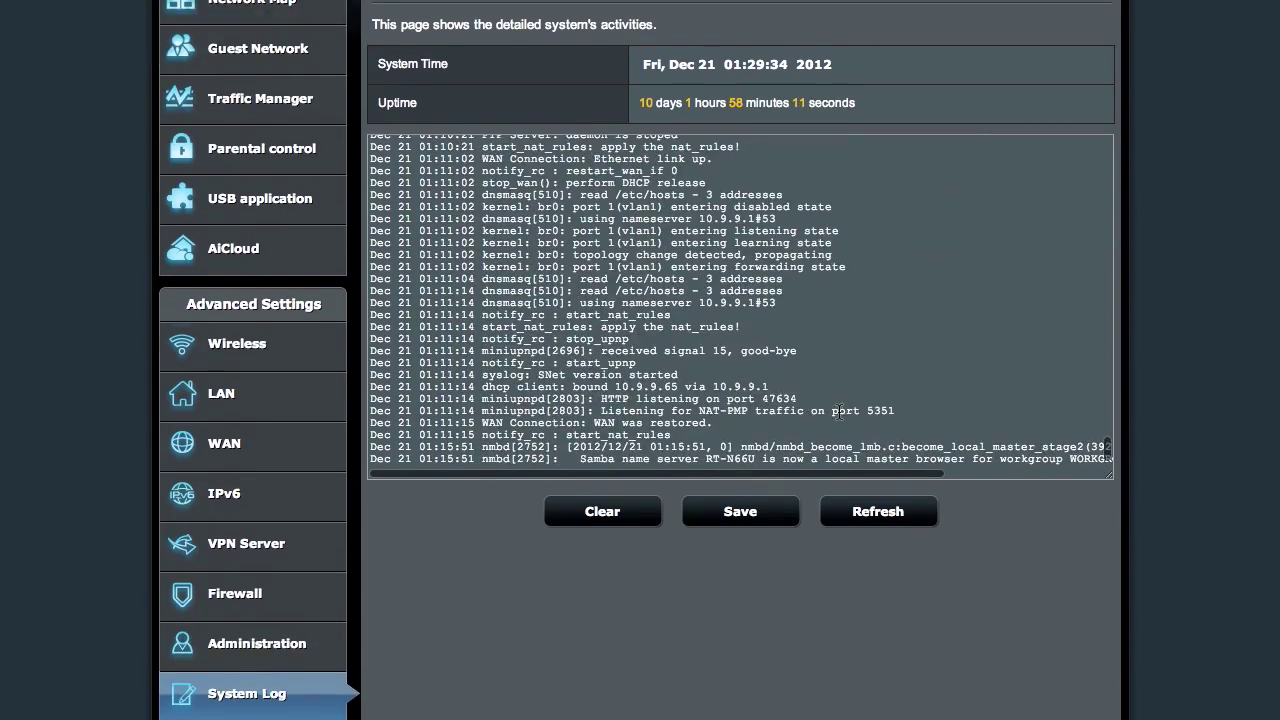
pyautogui.scroll(10, 841, 418)
pyautogui.scroll(10, 839, 418)
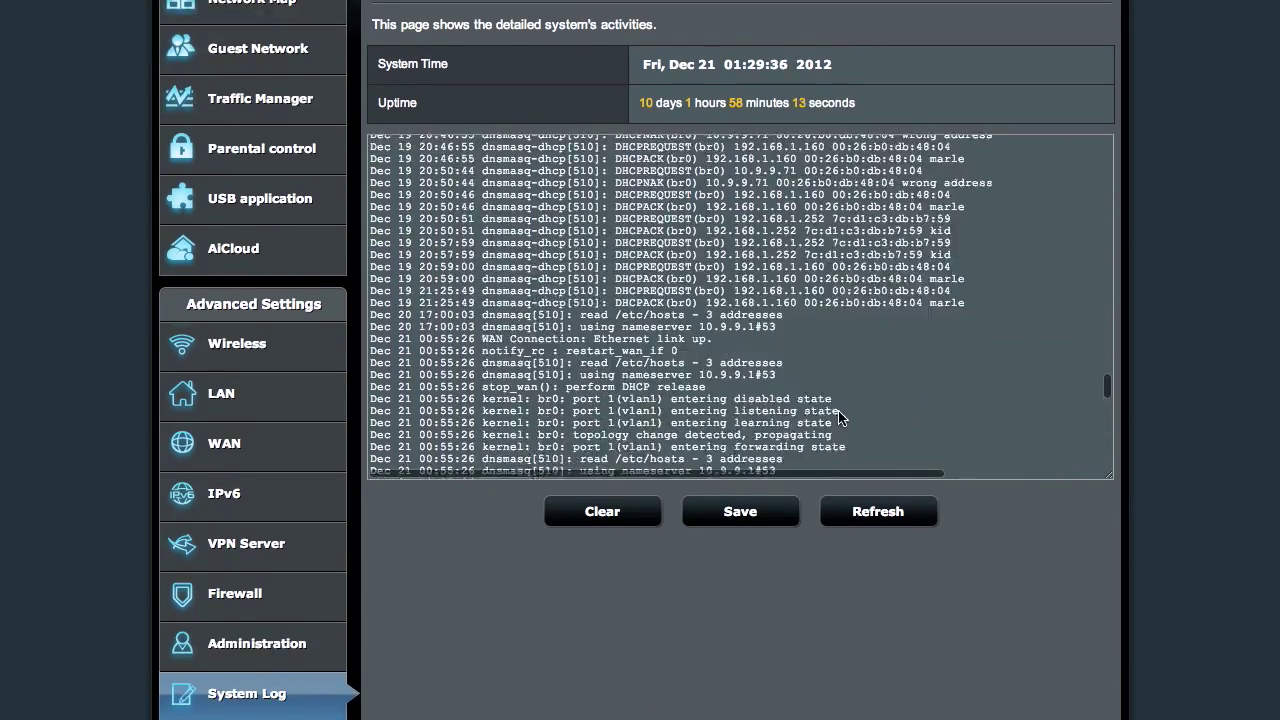
# - Review the System Log's remaining pages: DHCP leases, Wireless Log, Port Forwarding and Routing Table
pyautogui.scroll(2, 700, 300)
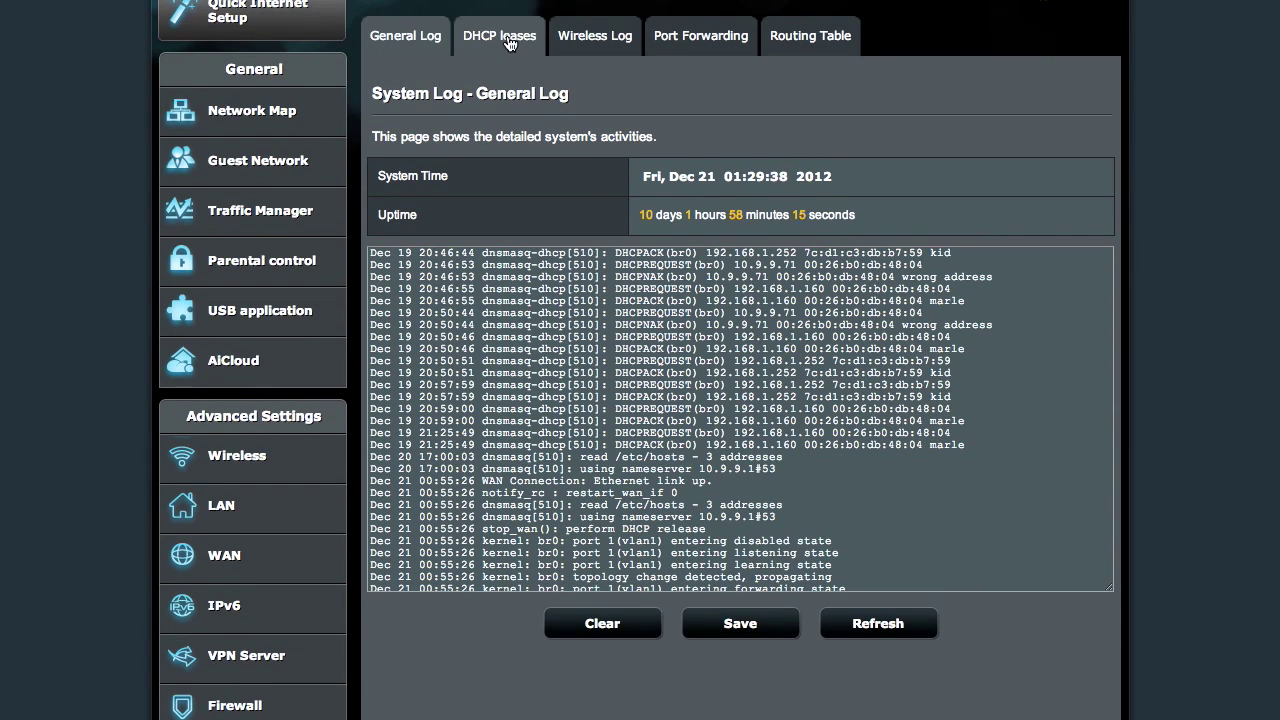
pyautogui.click(505, 30)
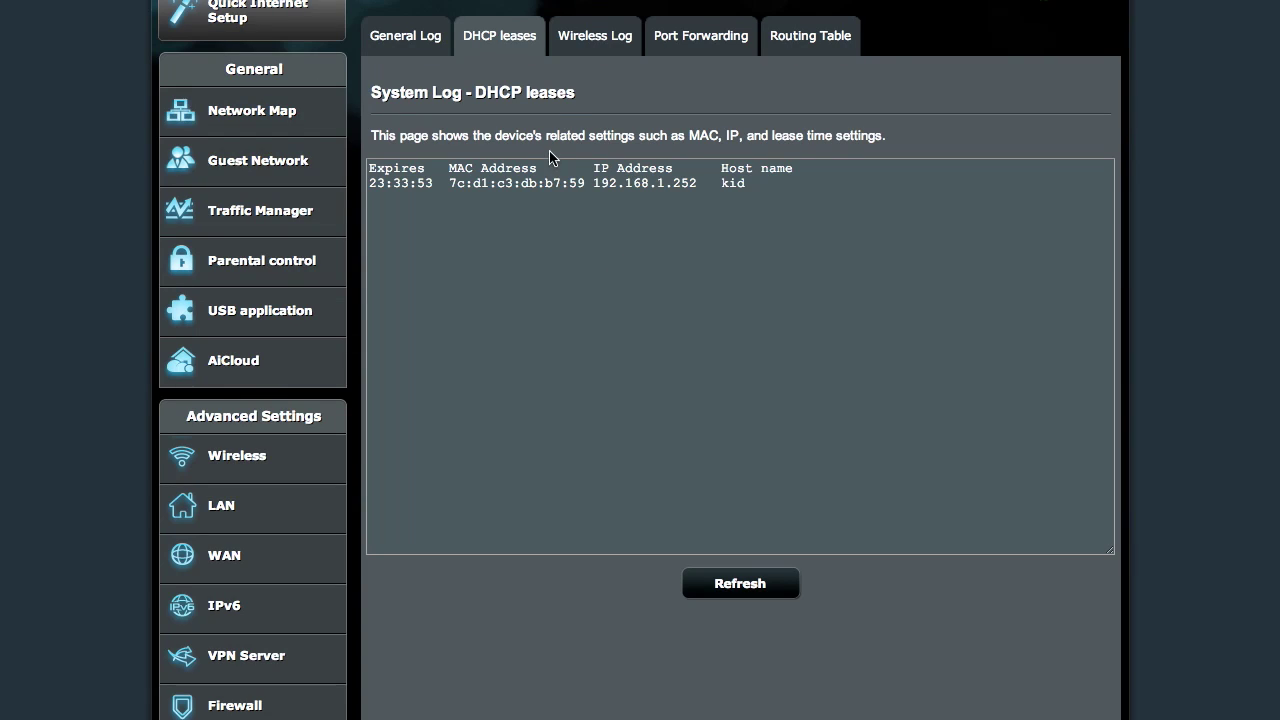
pyautogui.click(600, 45)
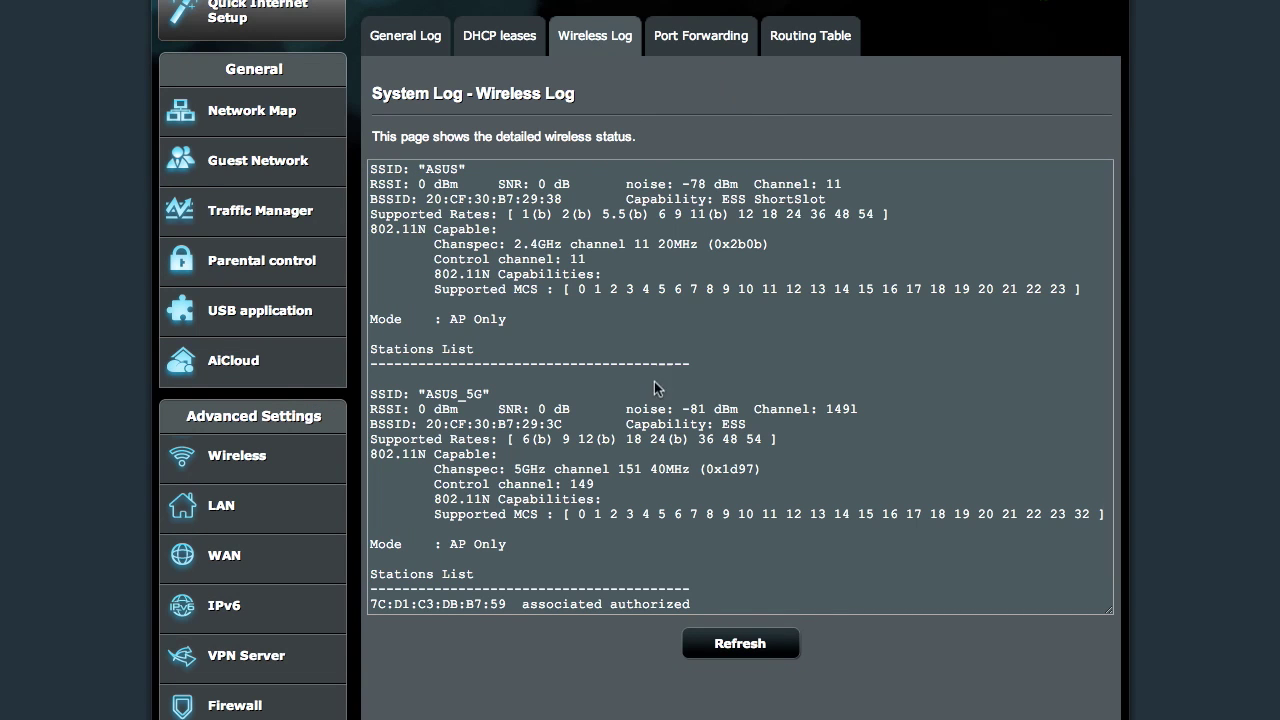
pyautogui.scroll(-2, 654, 388)
pyautogui.scroll(2, 651, 395)
pyautogui.click(716, 48)
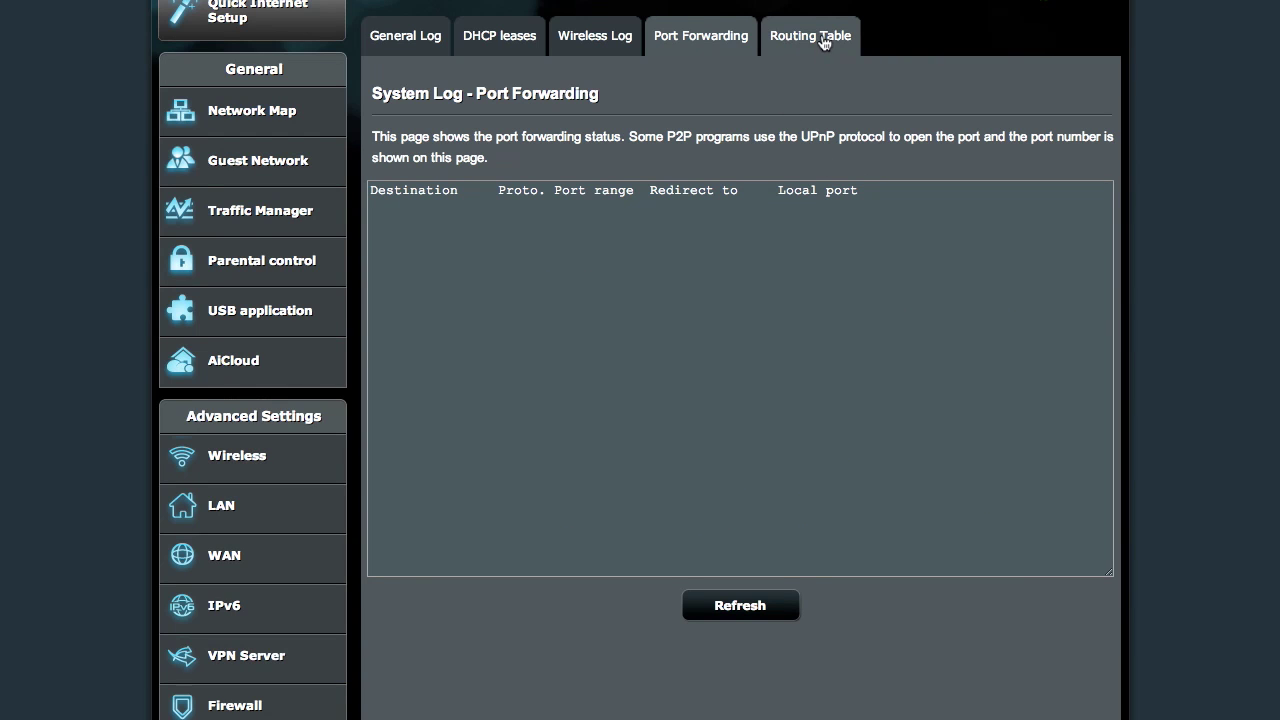
pyautogui.click(822, 38)
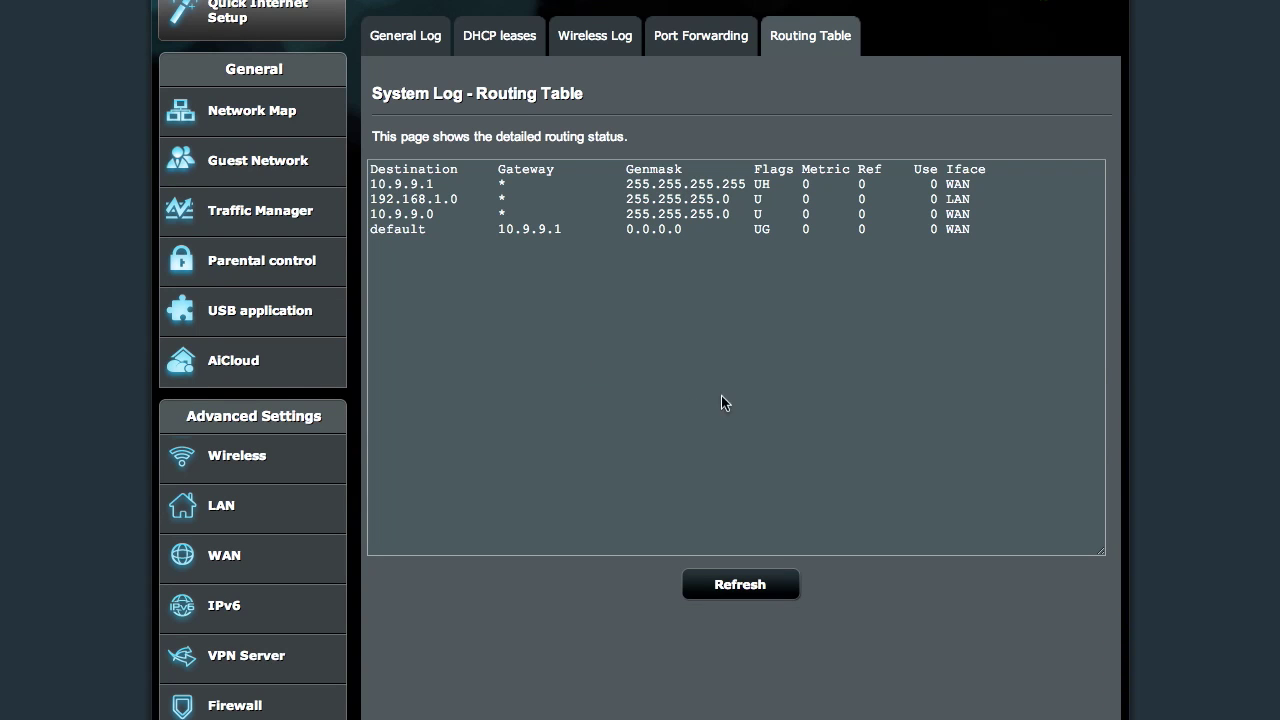
# - Look over the USB application options and return to the Network Map overview
pyautogui.click(259, 310)
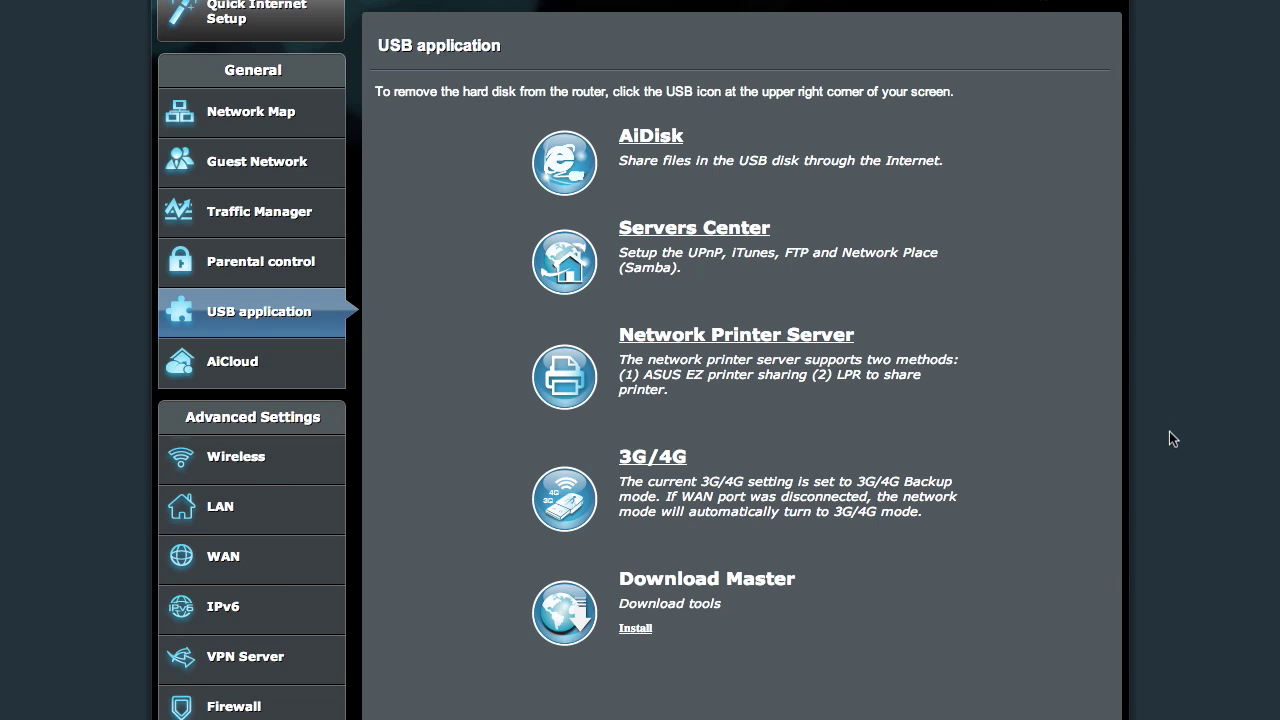
pyautogui.scroll(-1, 1173, 439)
pyautogui.scroll(1, 1170, 432)
pyautogui.click(251, 116)
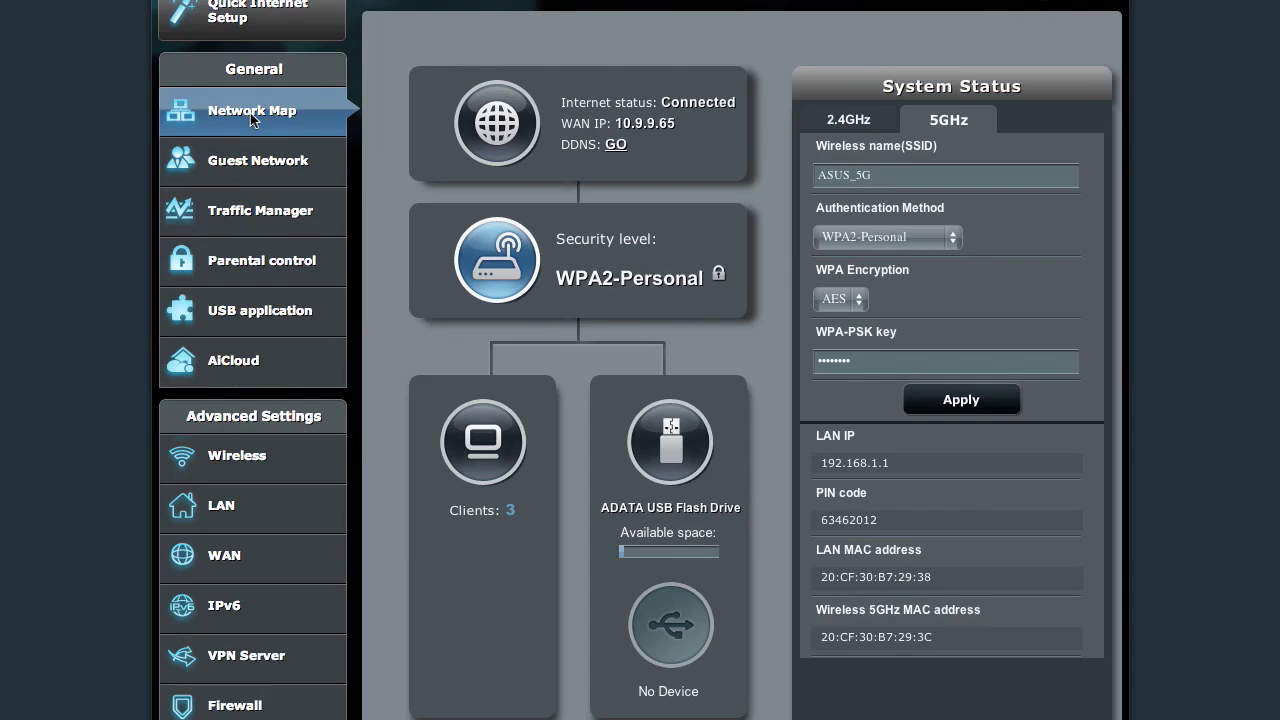